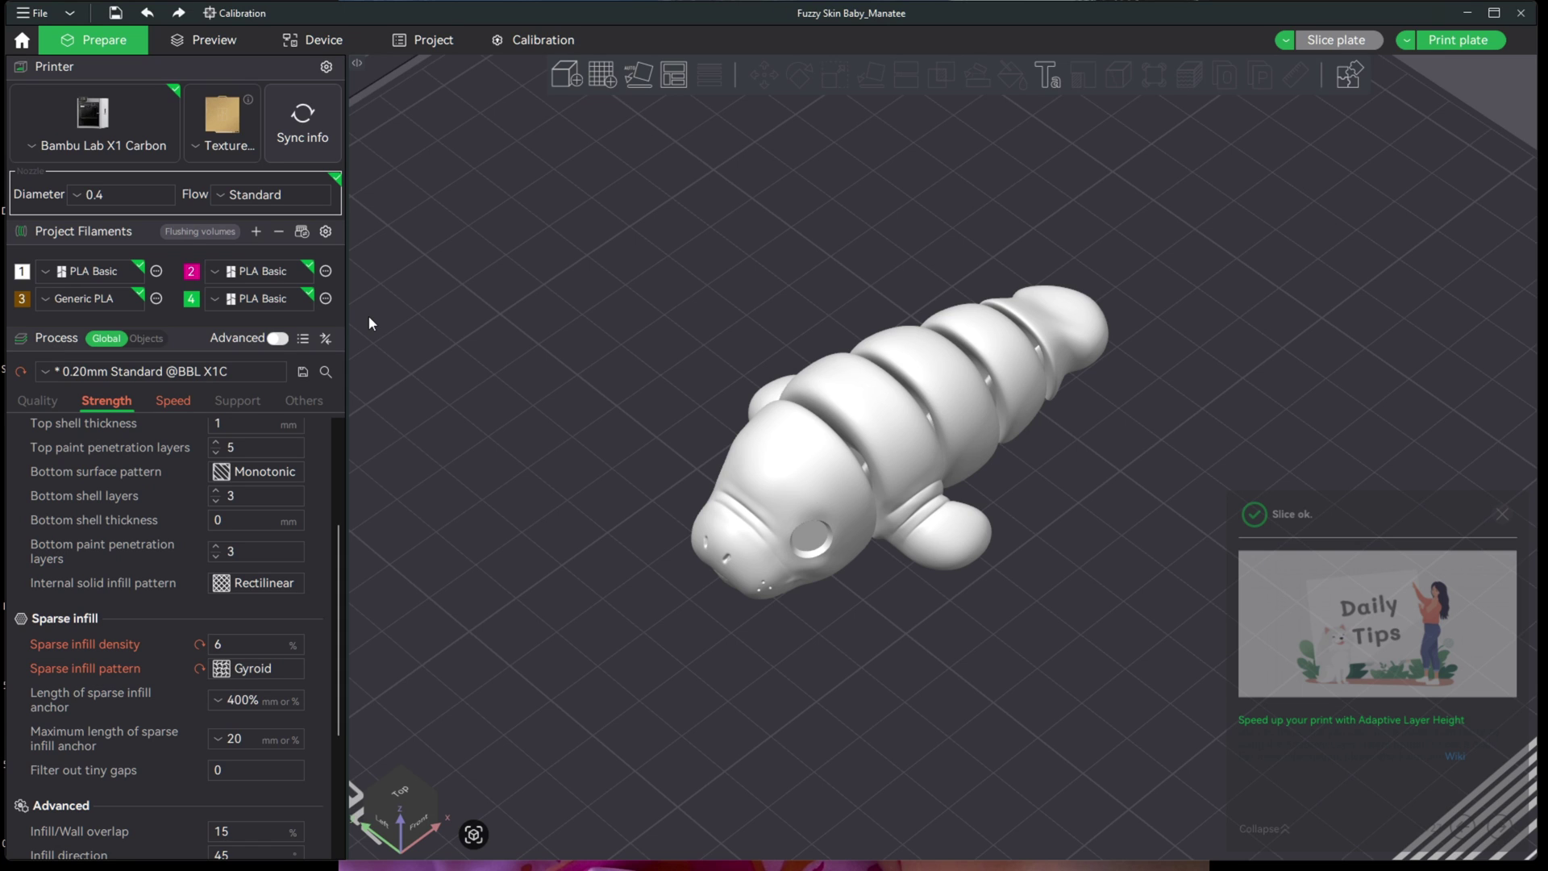
- Preview filament 1's official colours (Red, Brown, Beige, Orange, Cocoa Brown) and filament 2's, without applying
left_click(22, 272)
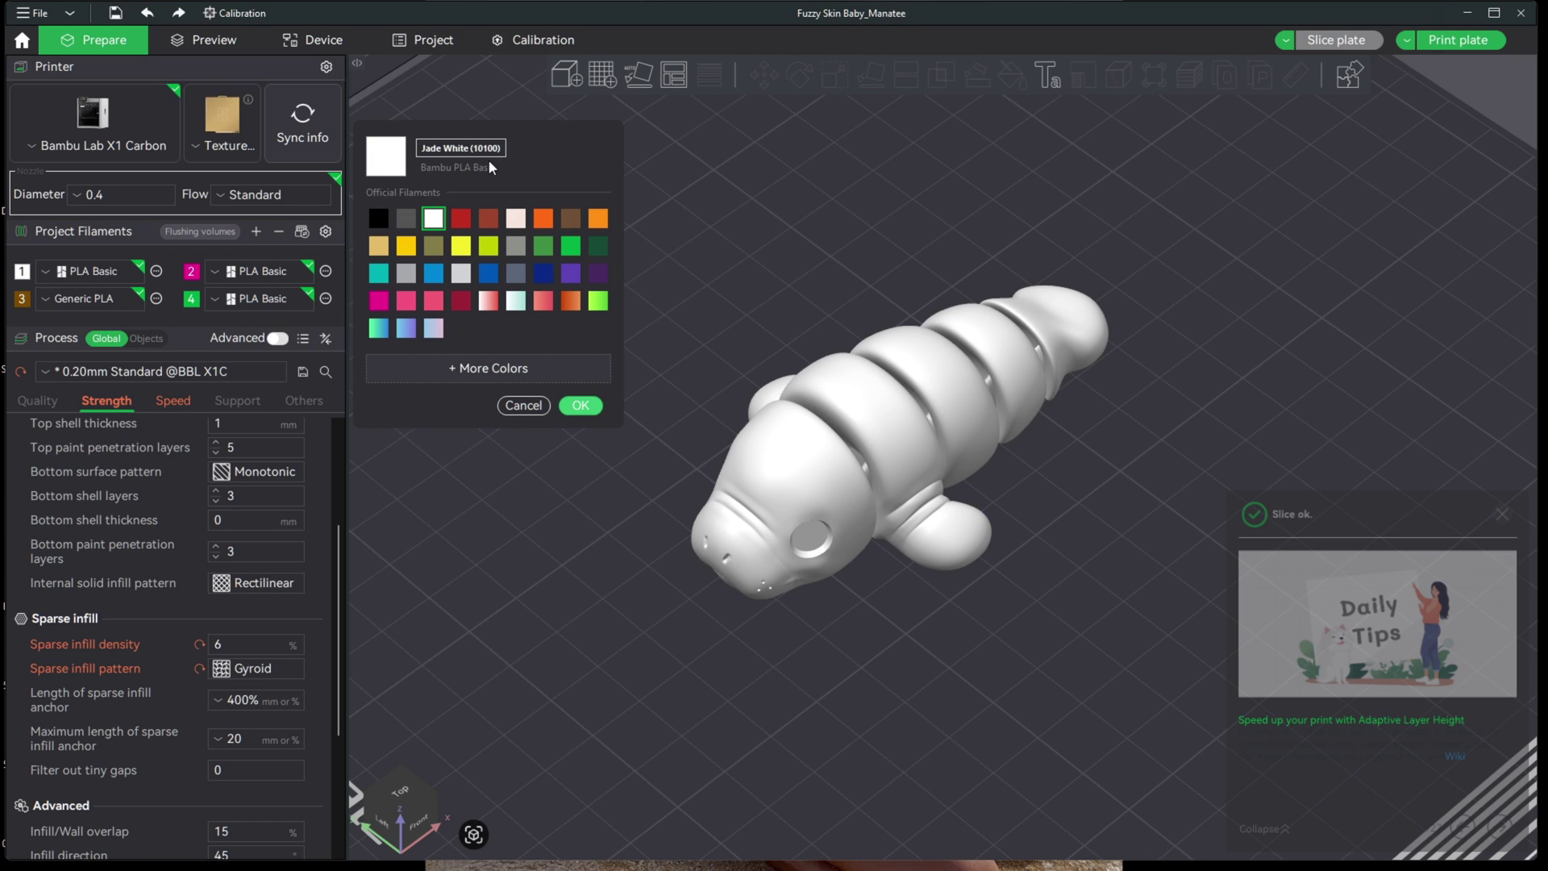
left_click(460, 220)
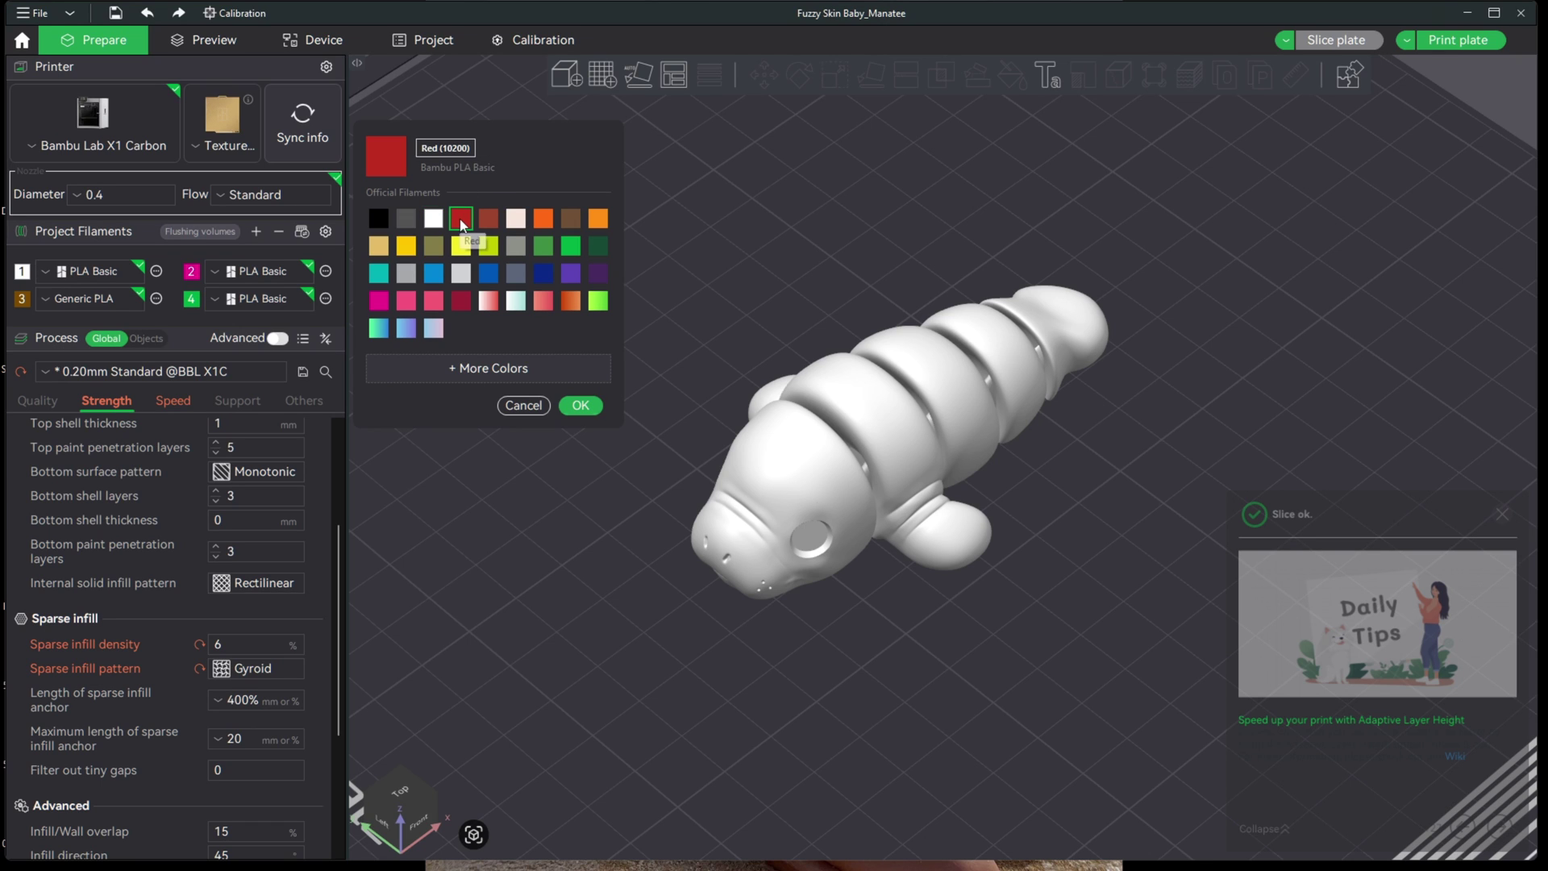
left_click(487, 226)
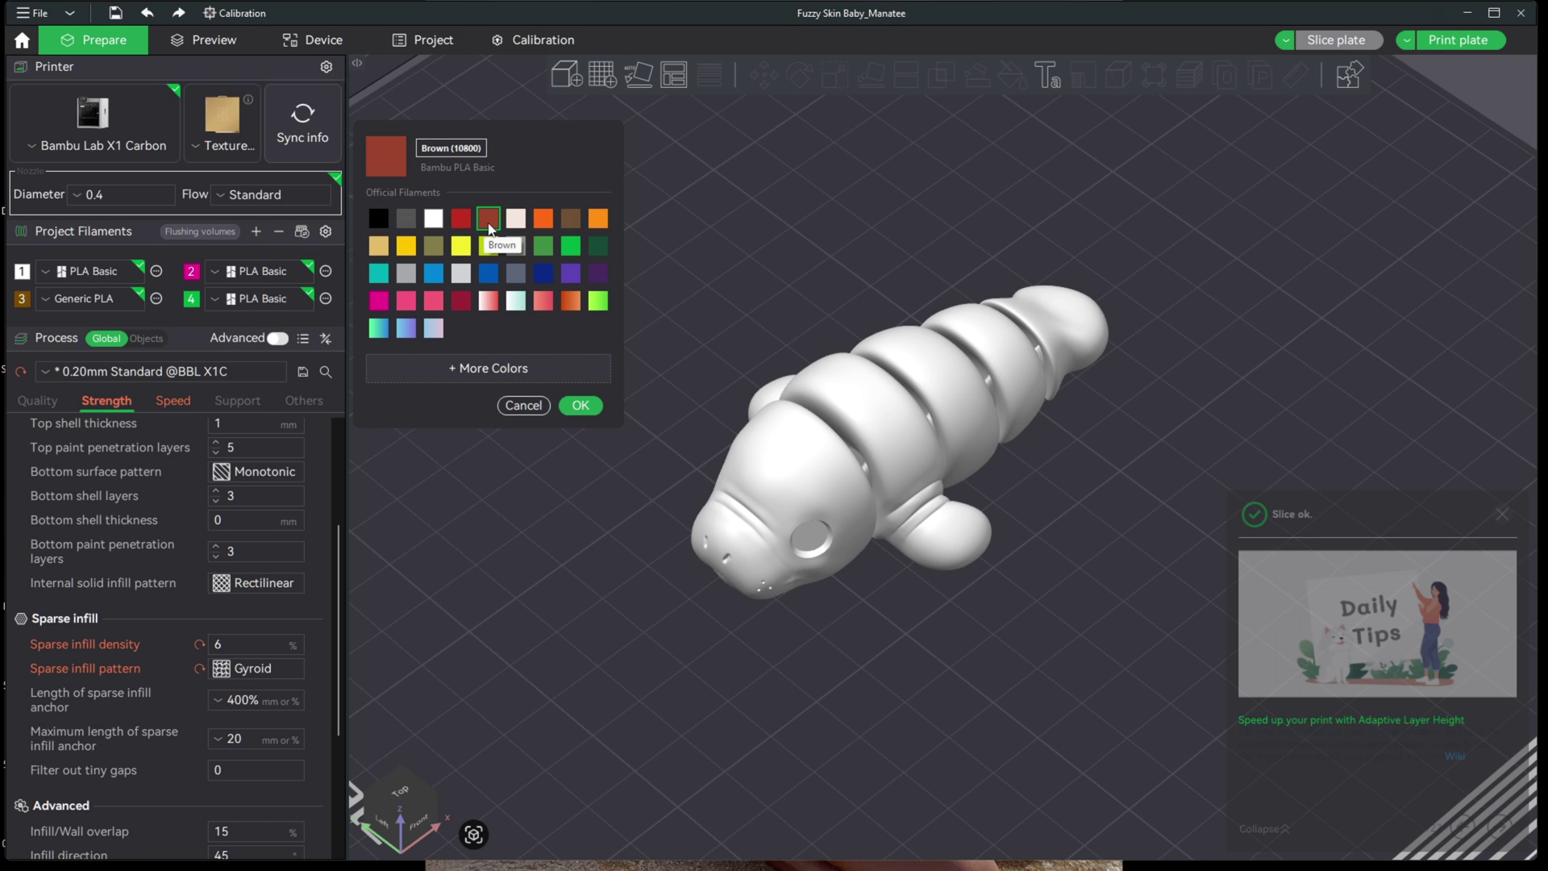
left_click(520, 223)
left_click(543, 218)
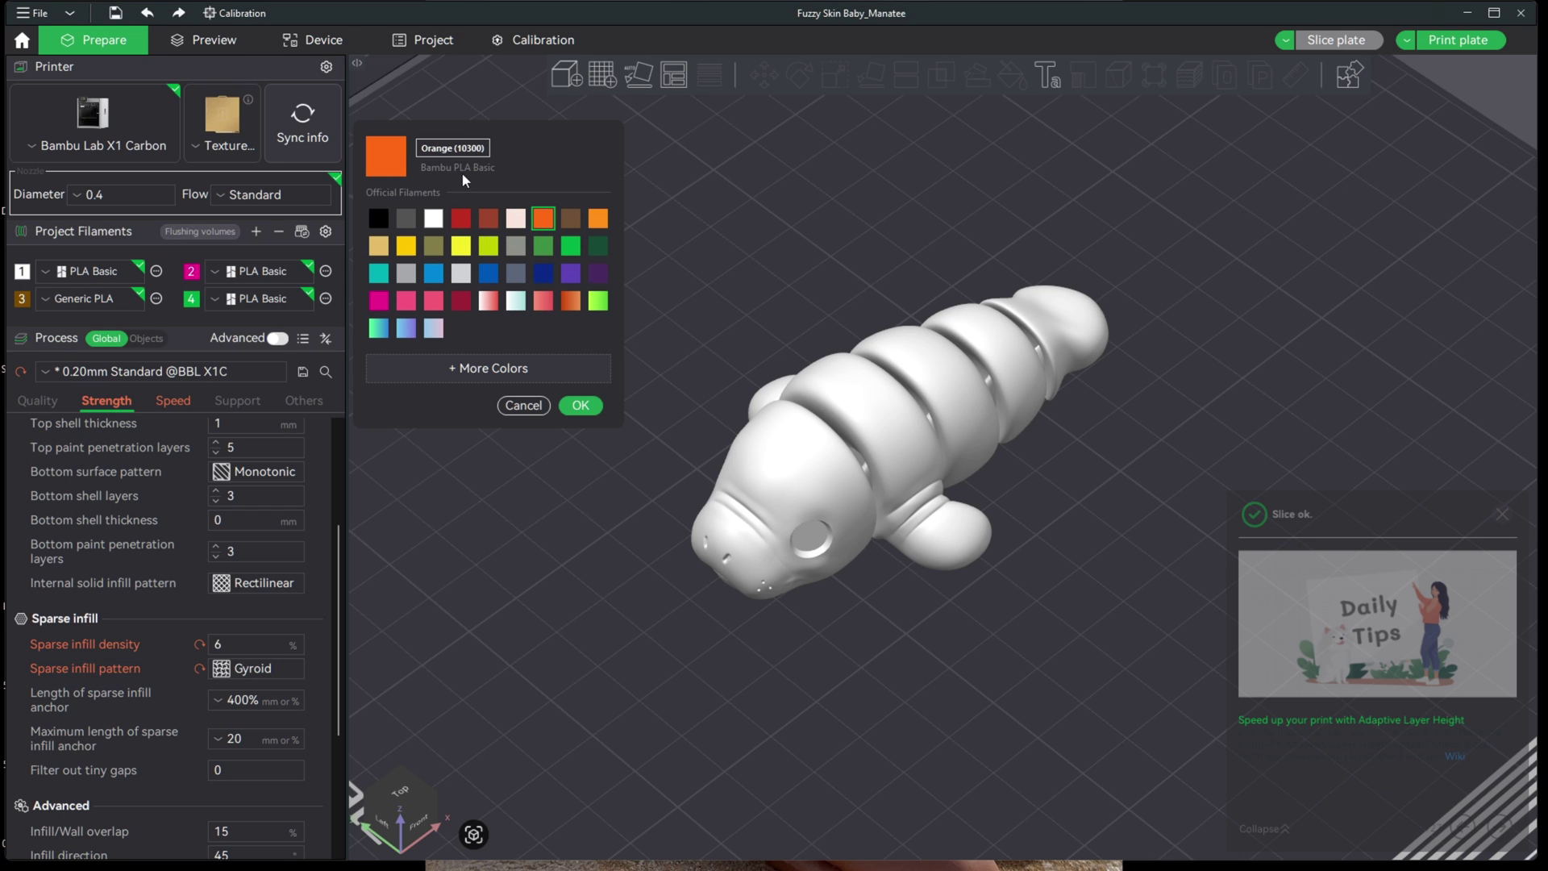
left_click(570, 219)
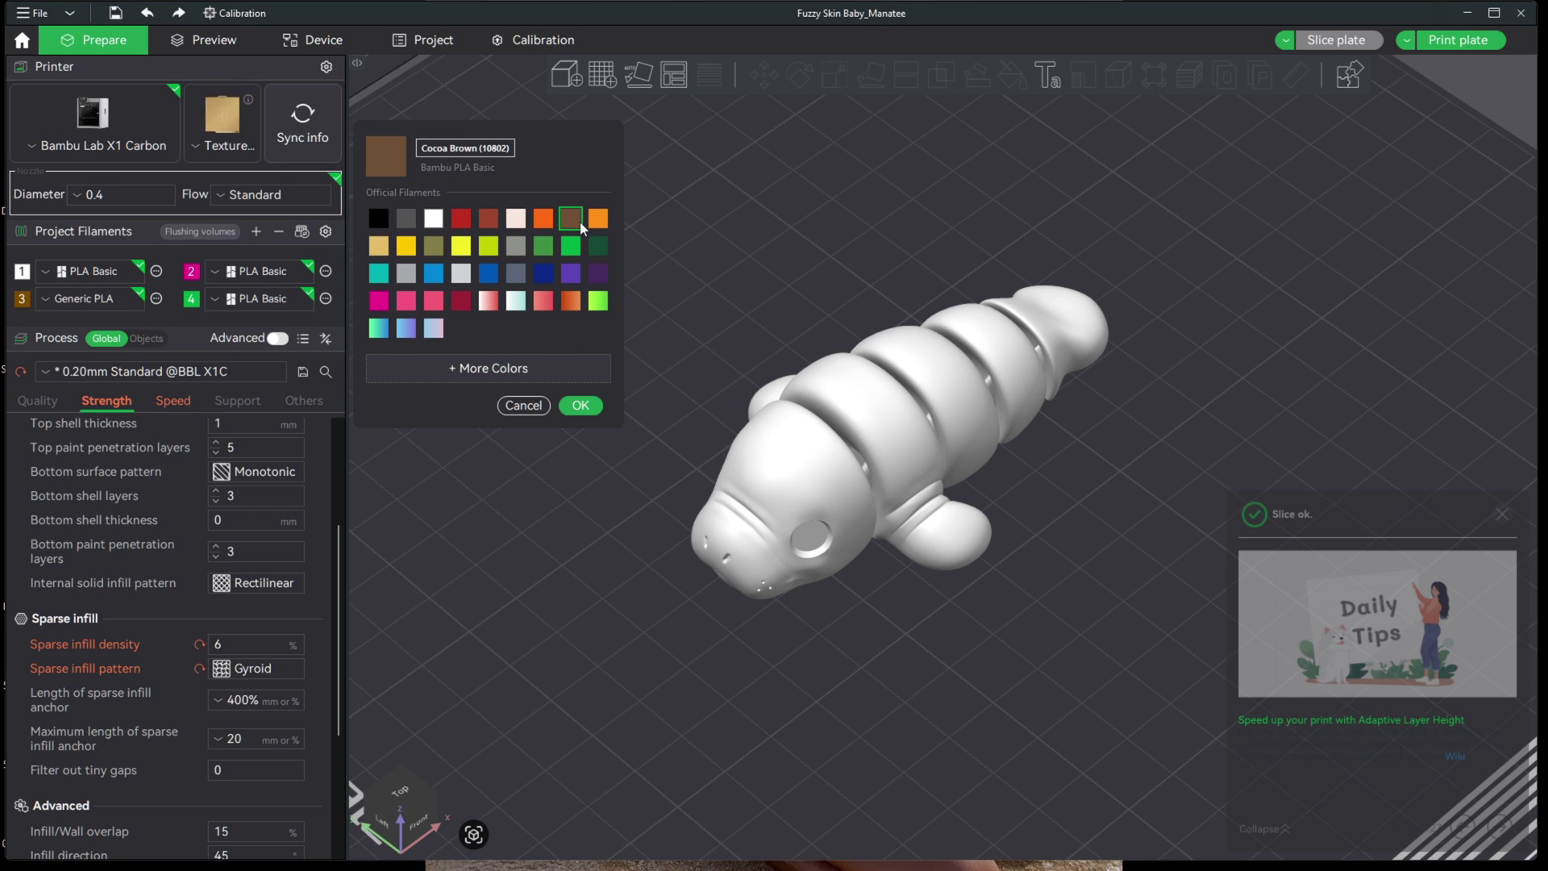
left_click(523, 405)
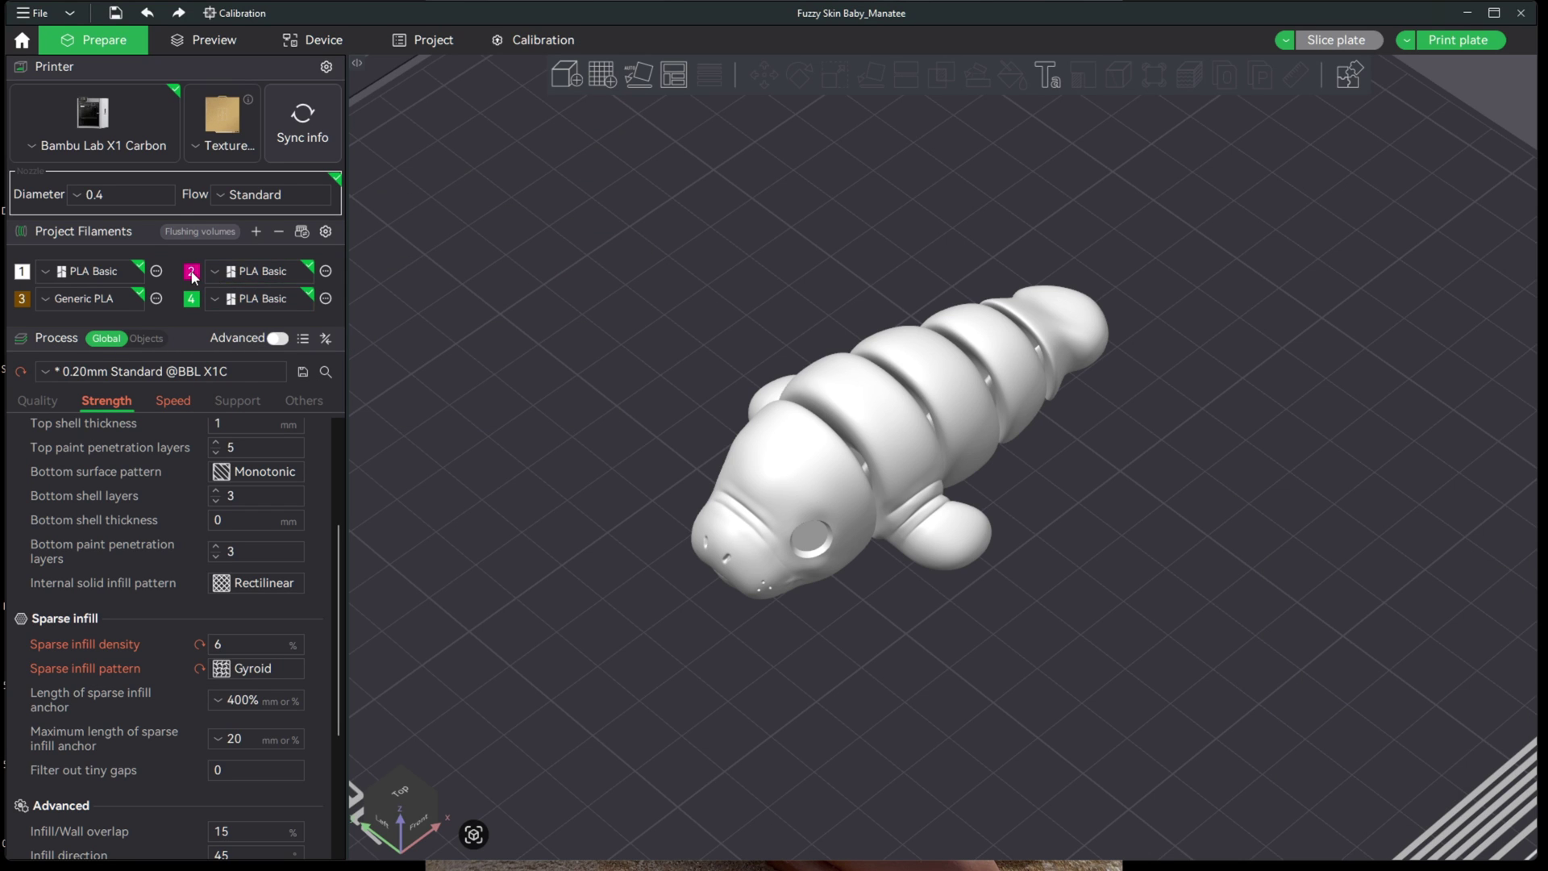
left_click(192, 272)
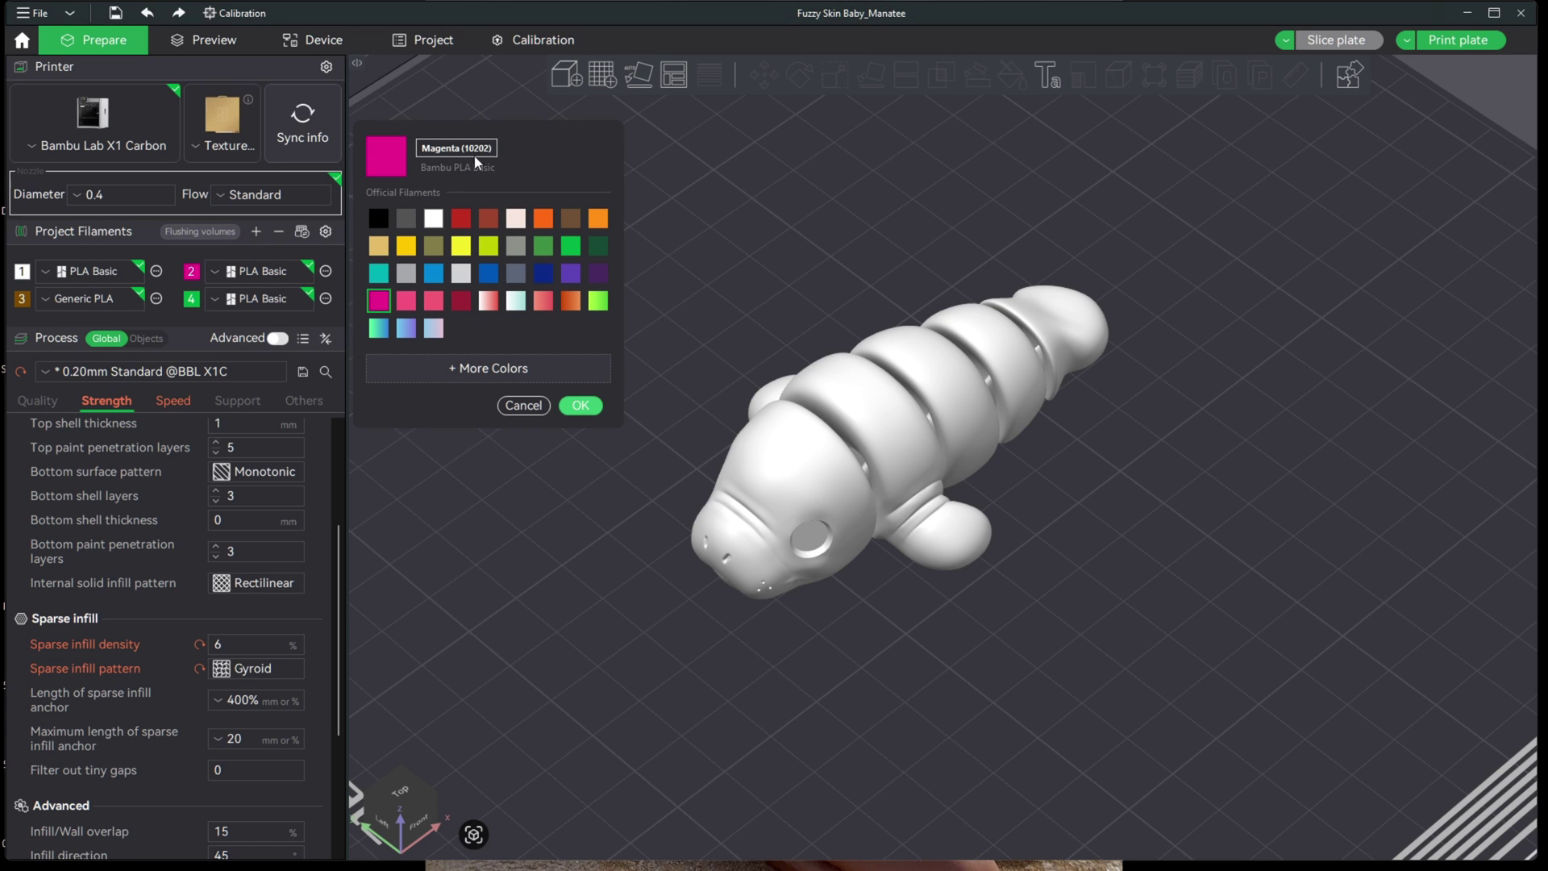
left_click(84, 298)
- Assign B2 Generic PLA to filament 3 and set its colour to dark red
left_click(85, 298)
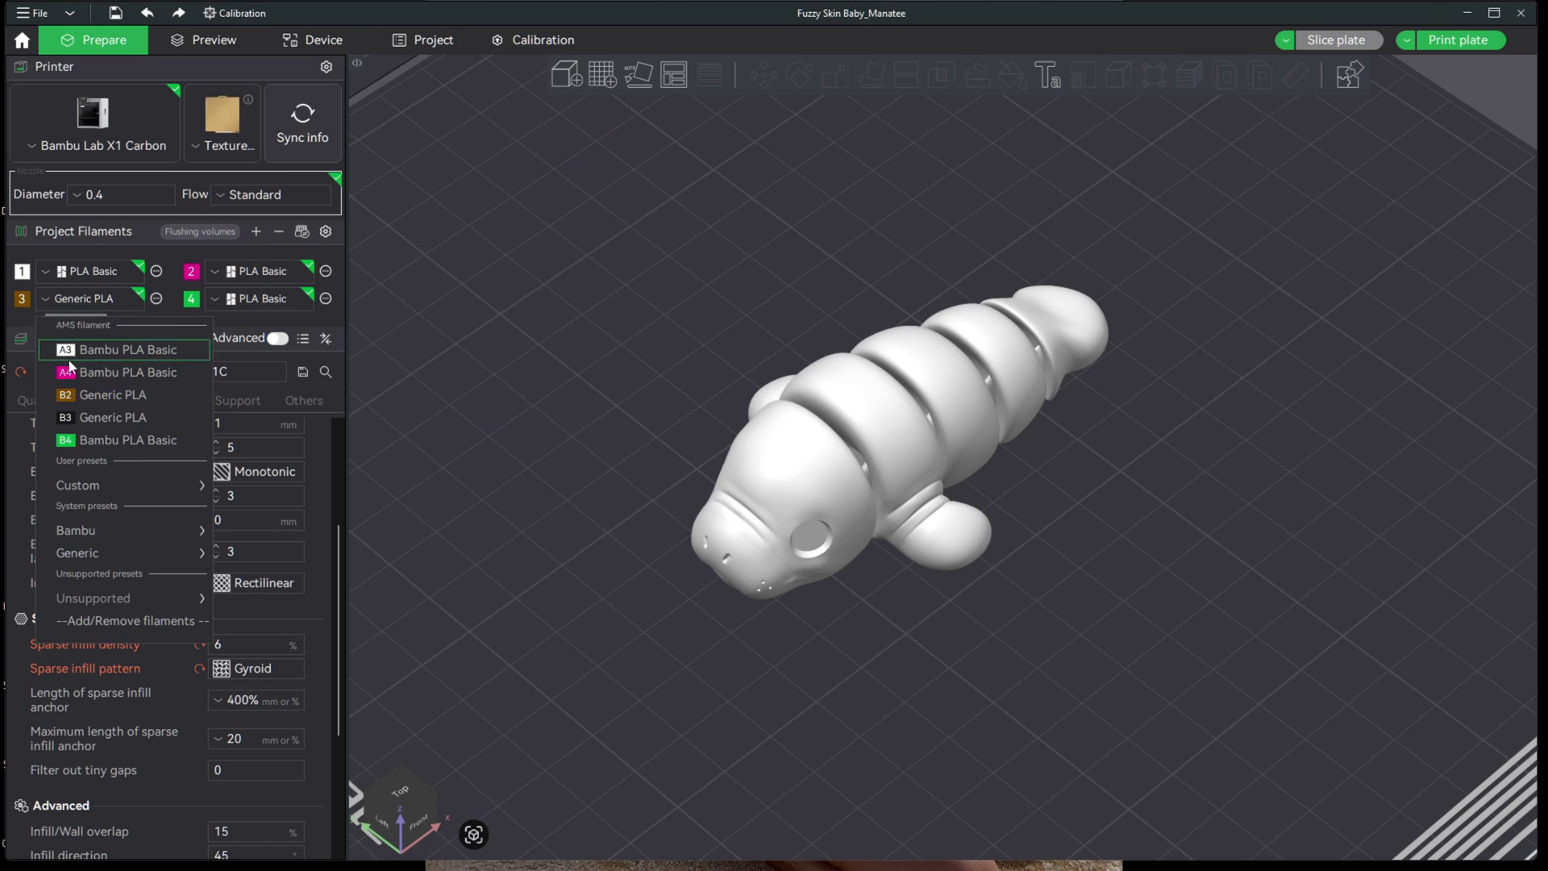
left_click(100, 394)
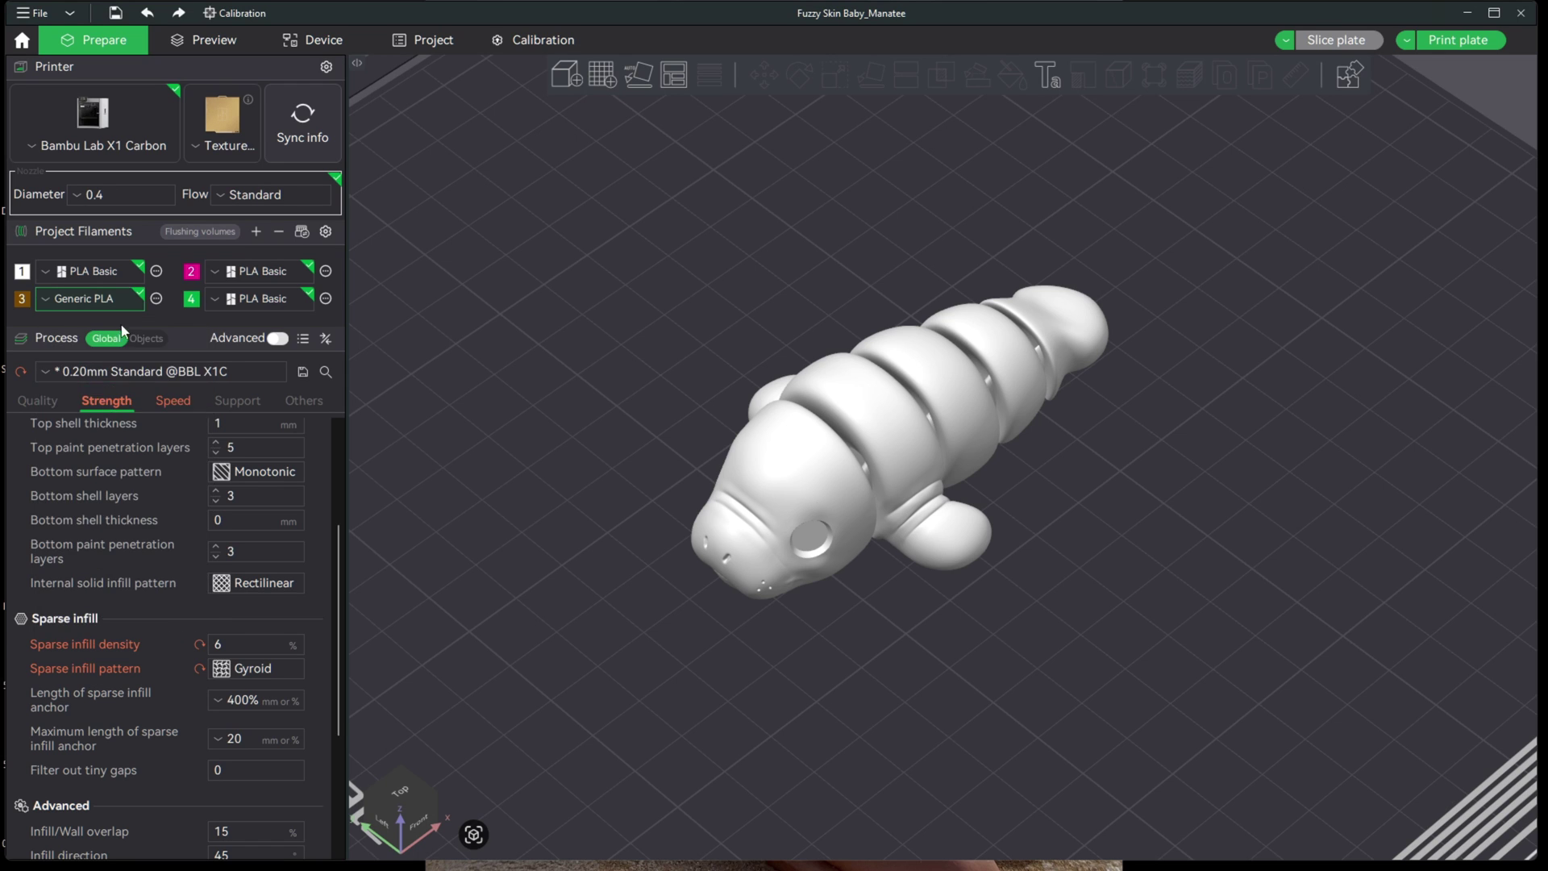
left_click(21, 299)
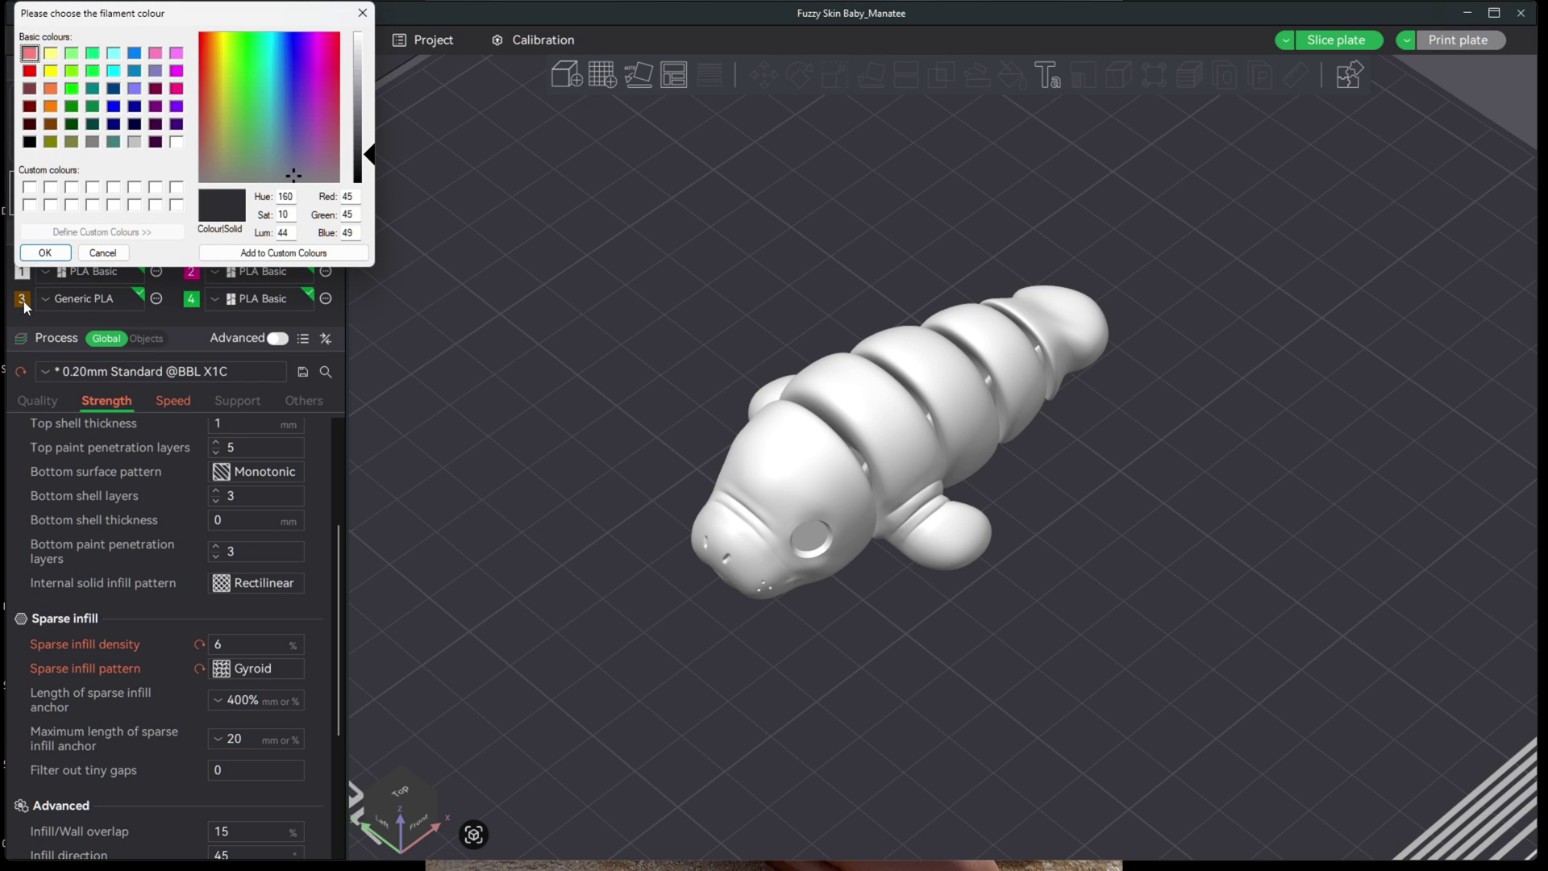
left_click_drag(201, 12, 579, 173)
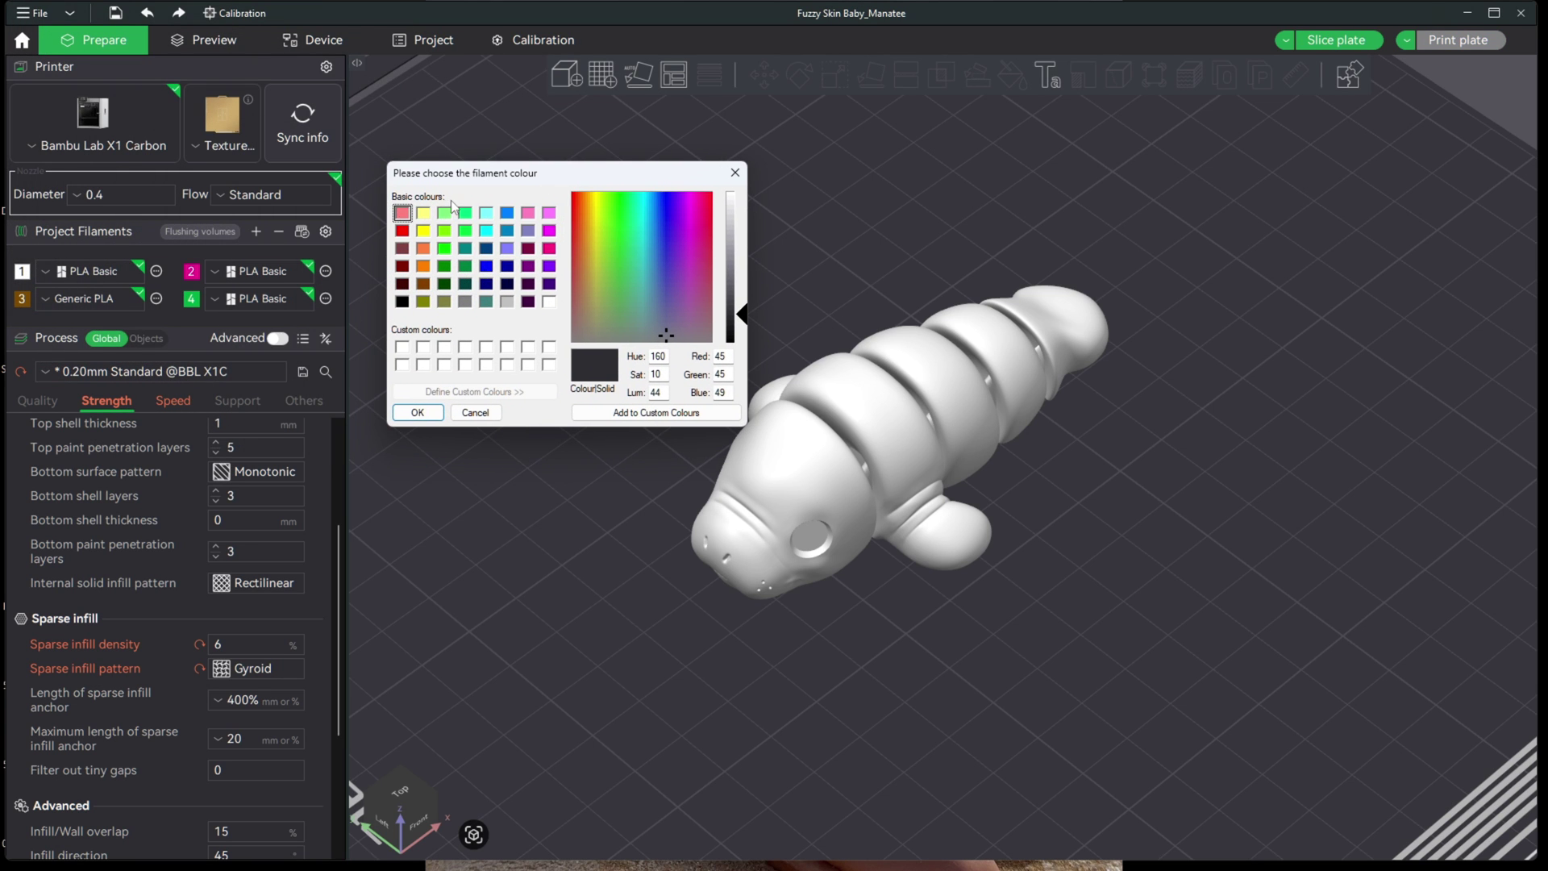
left_click(405, 249)
left_click(418, 413)
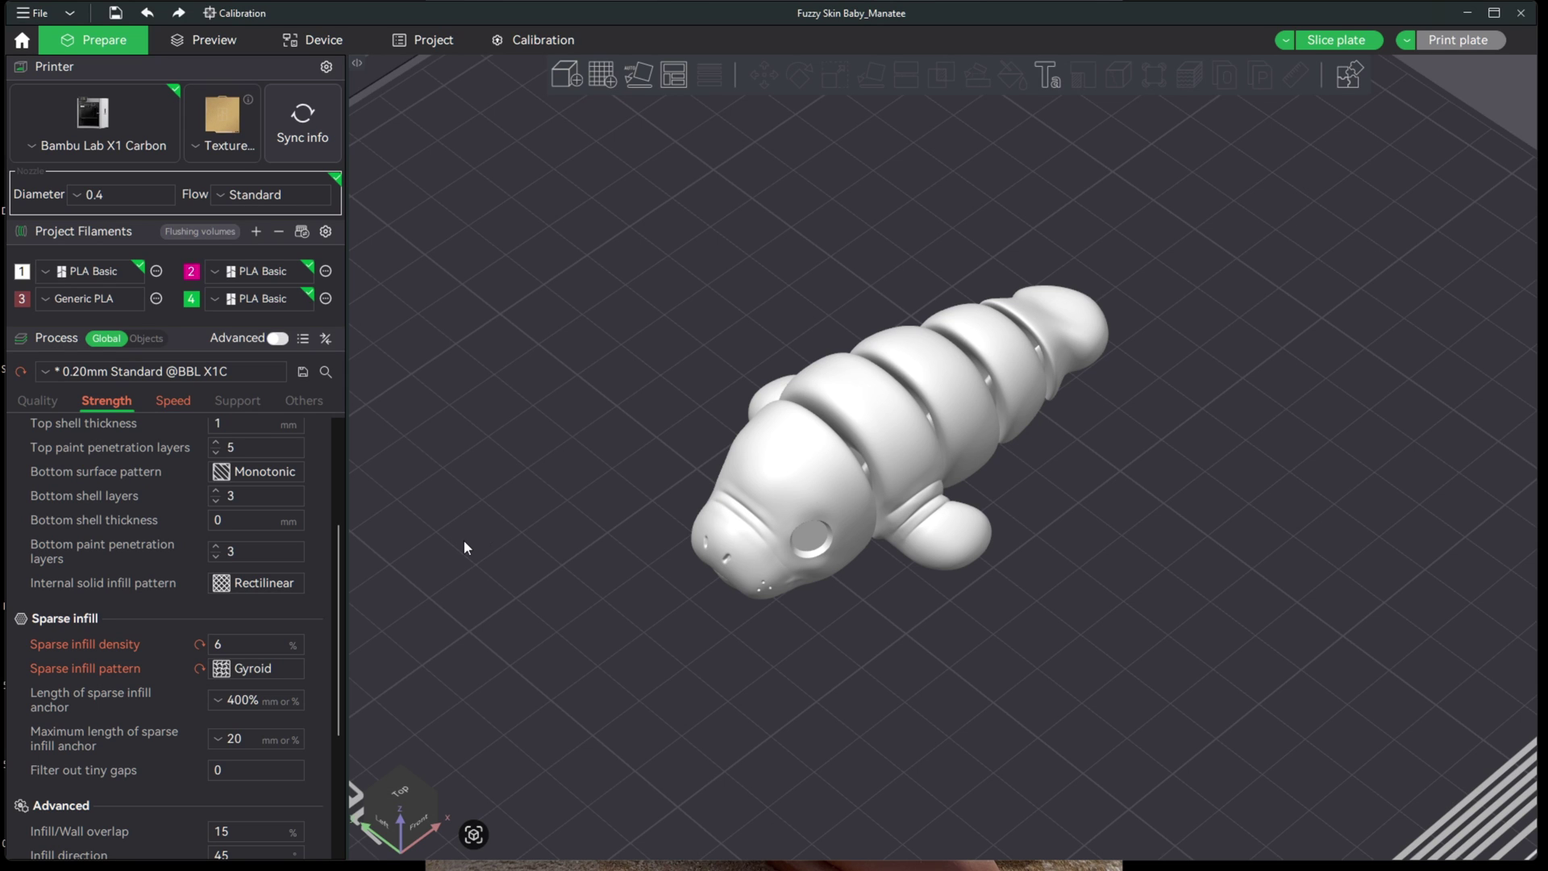
left_click(295, 47)
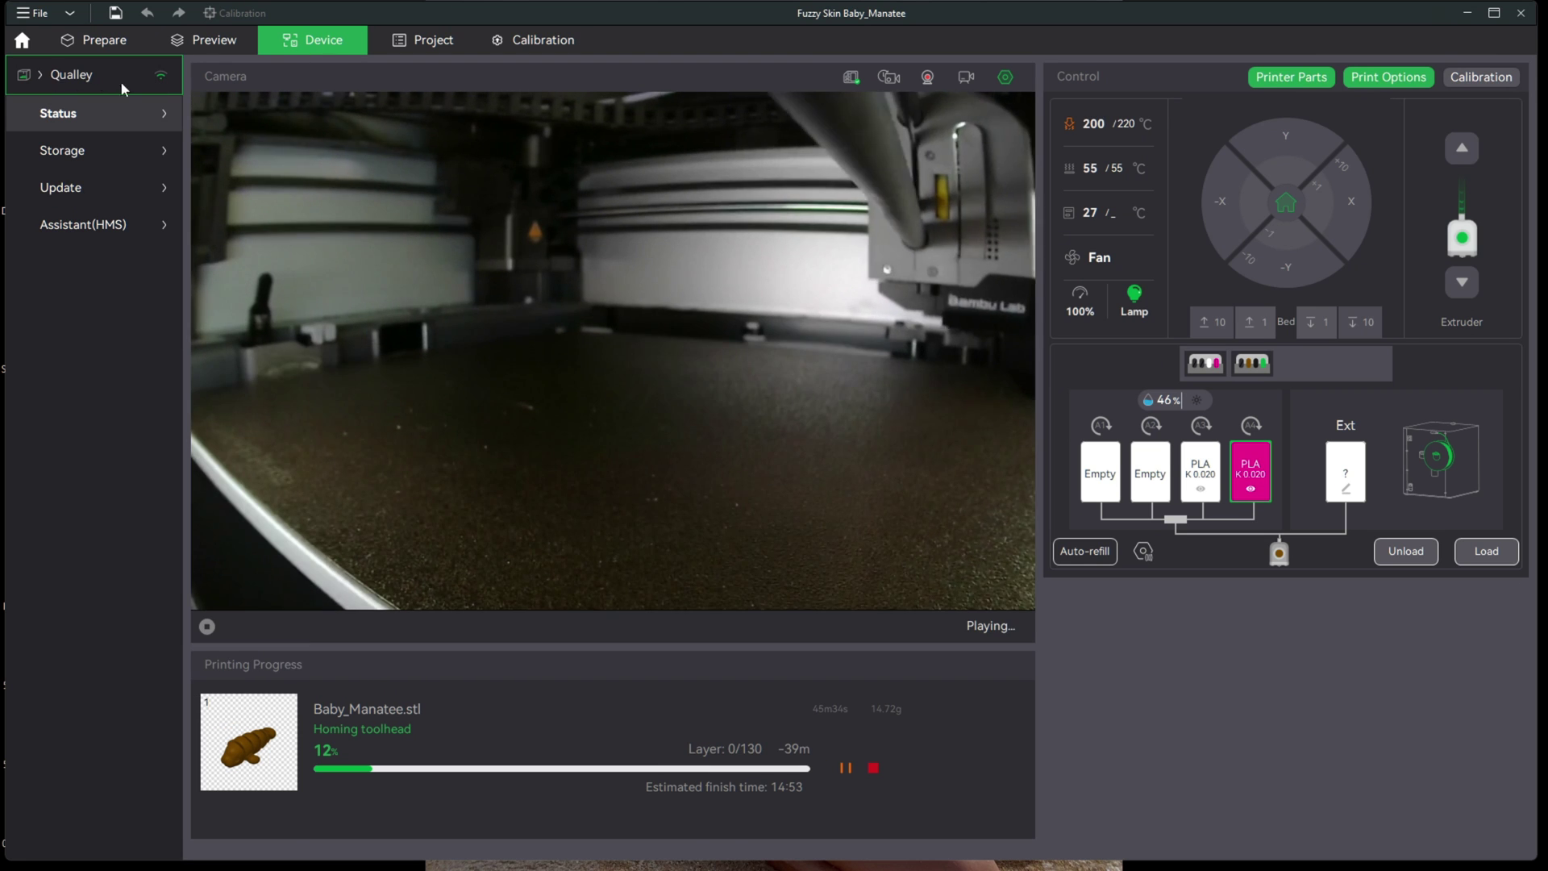
- Check the printer list, toggle between both AMS units, then open magenta slot A4's details
left_click(87, 80)
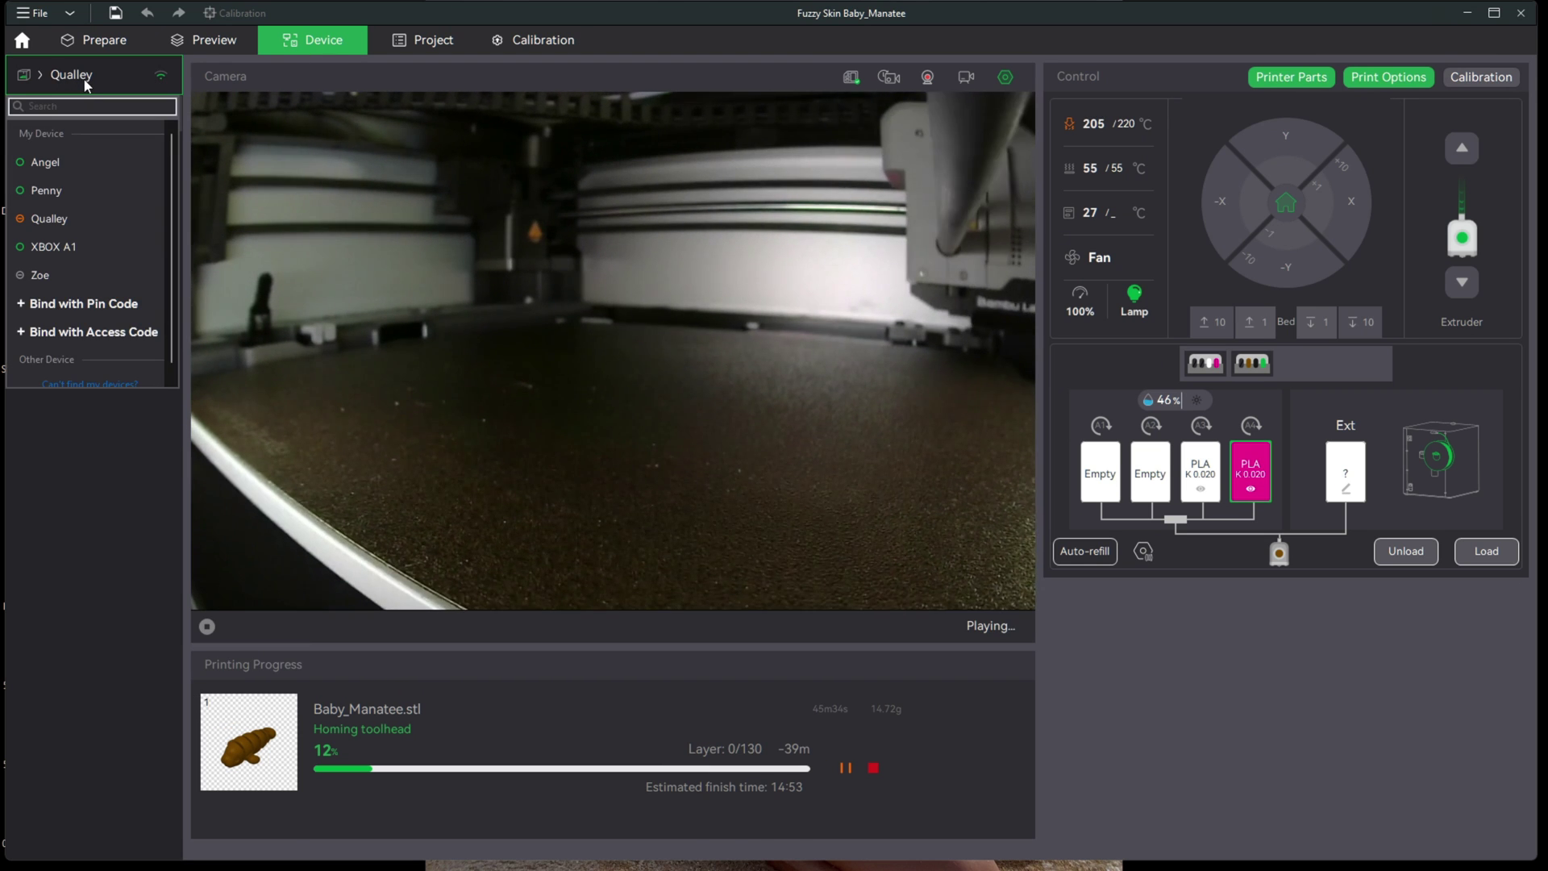
left_click(87, 76)
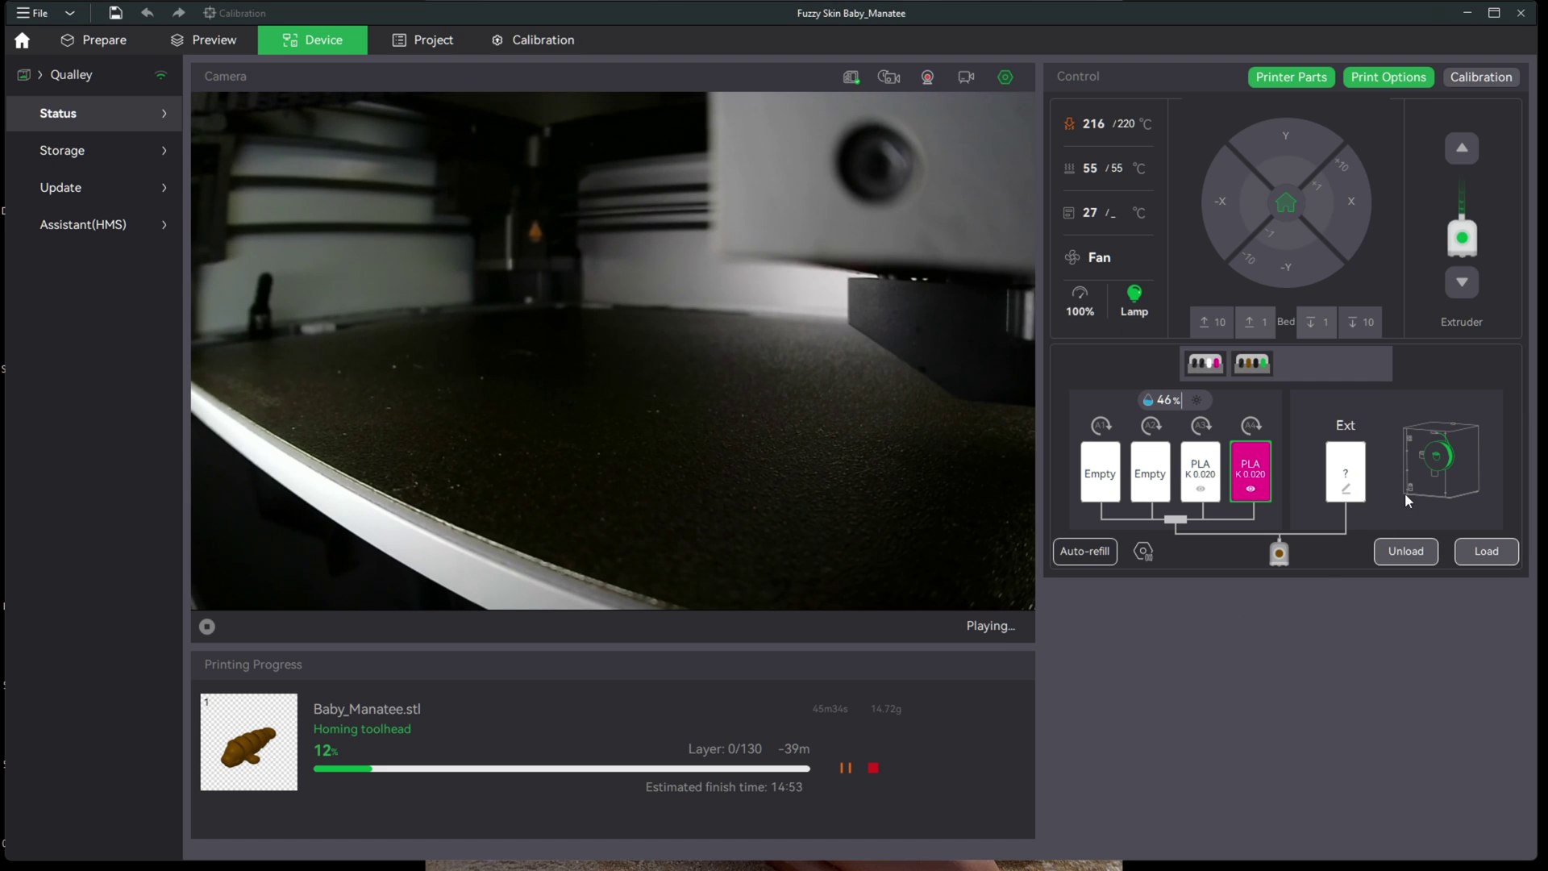
left_click(1252, 364)
left_click(1204, 364)
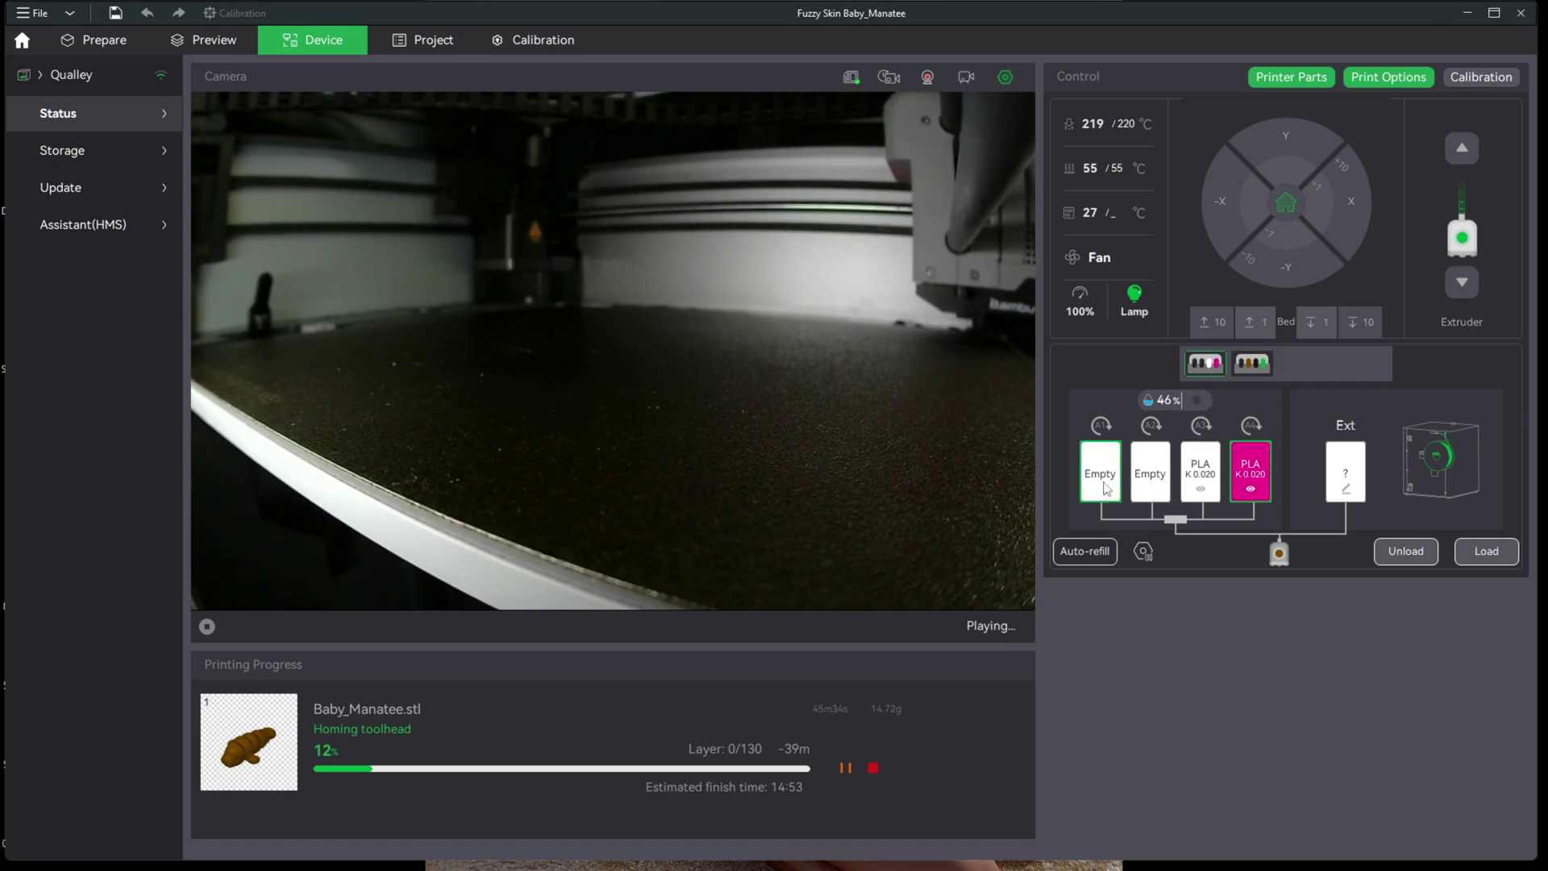
left_click(1250, 363)
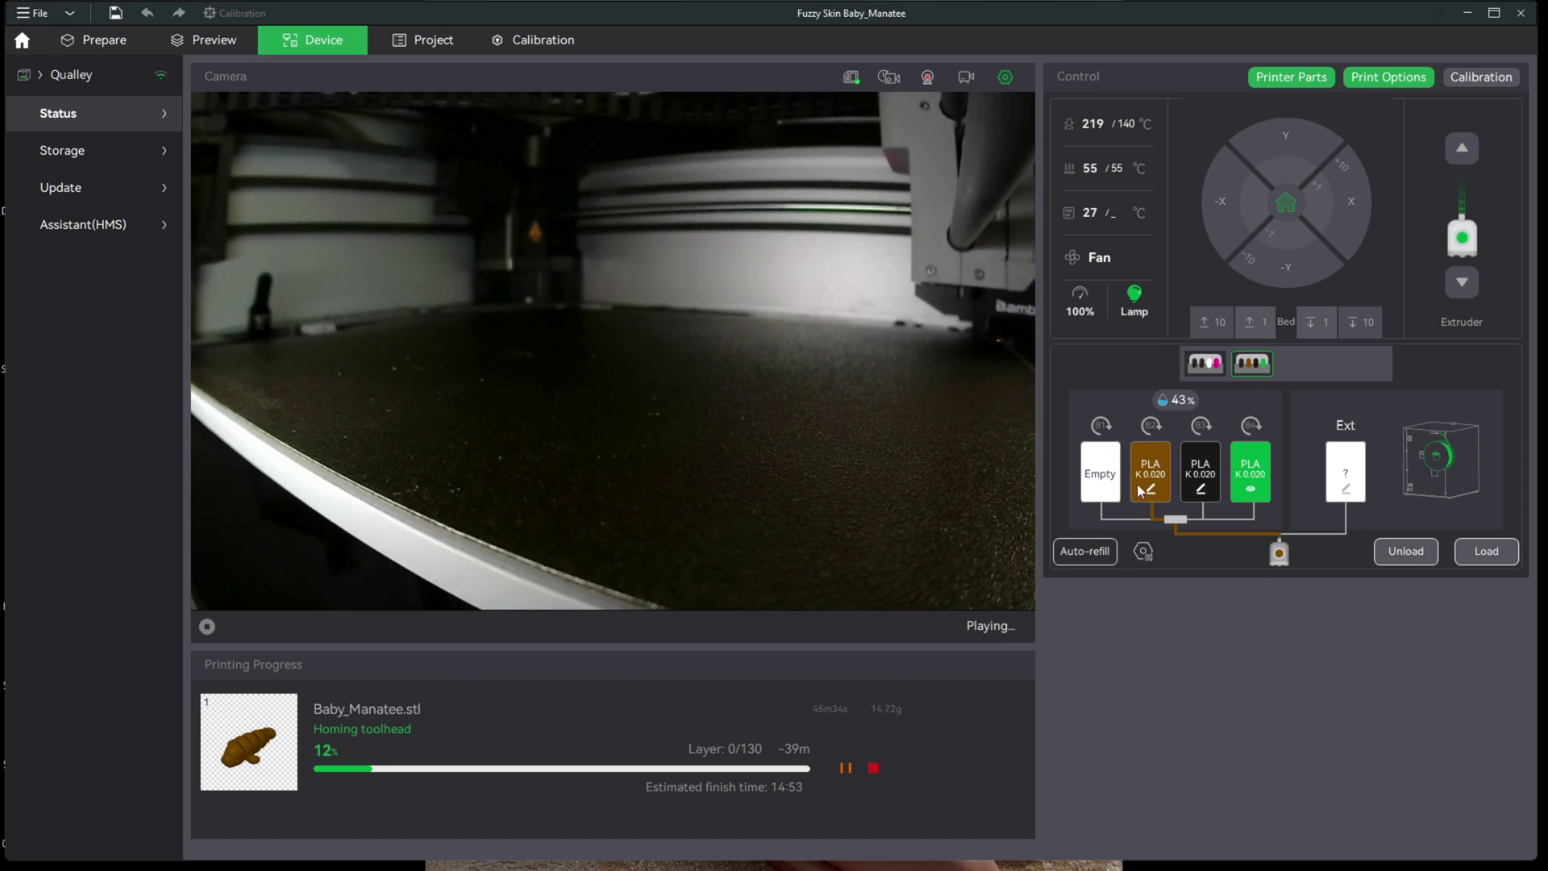
left_click(1207, 367)
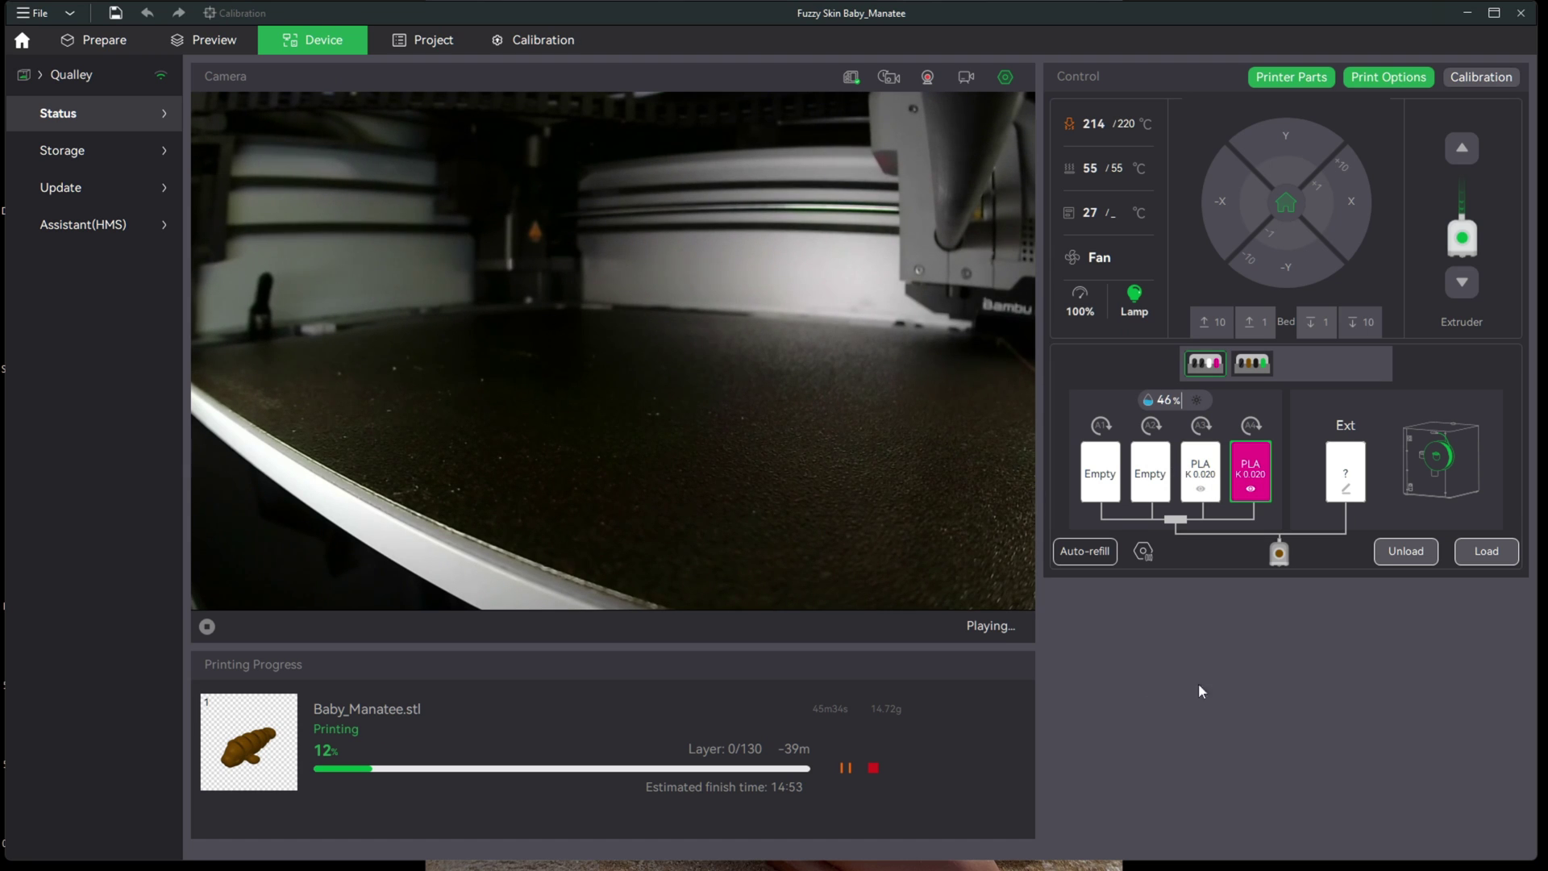
left_click(1250, 487)
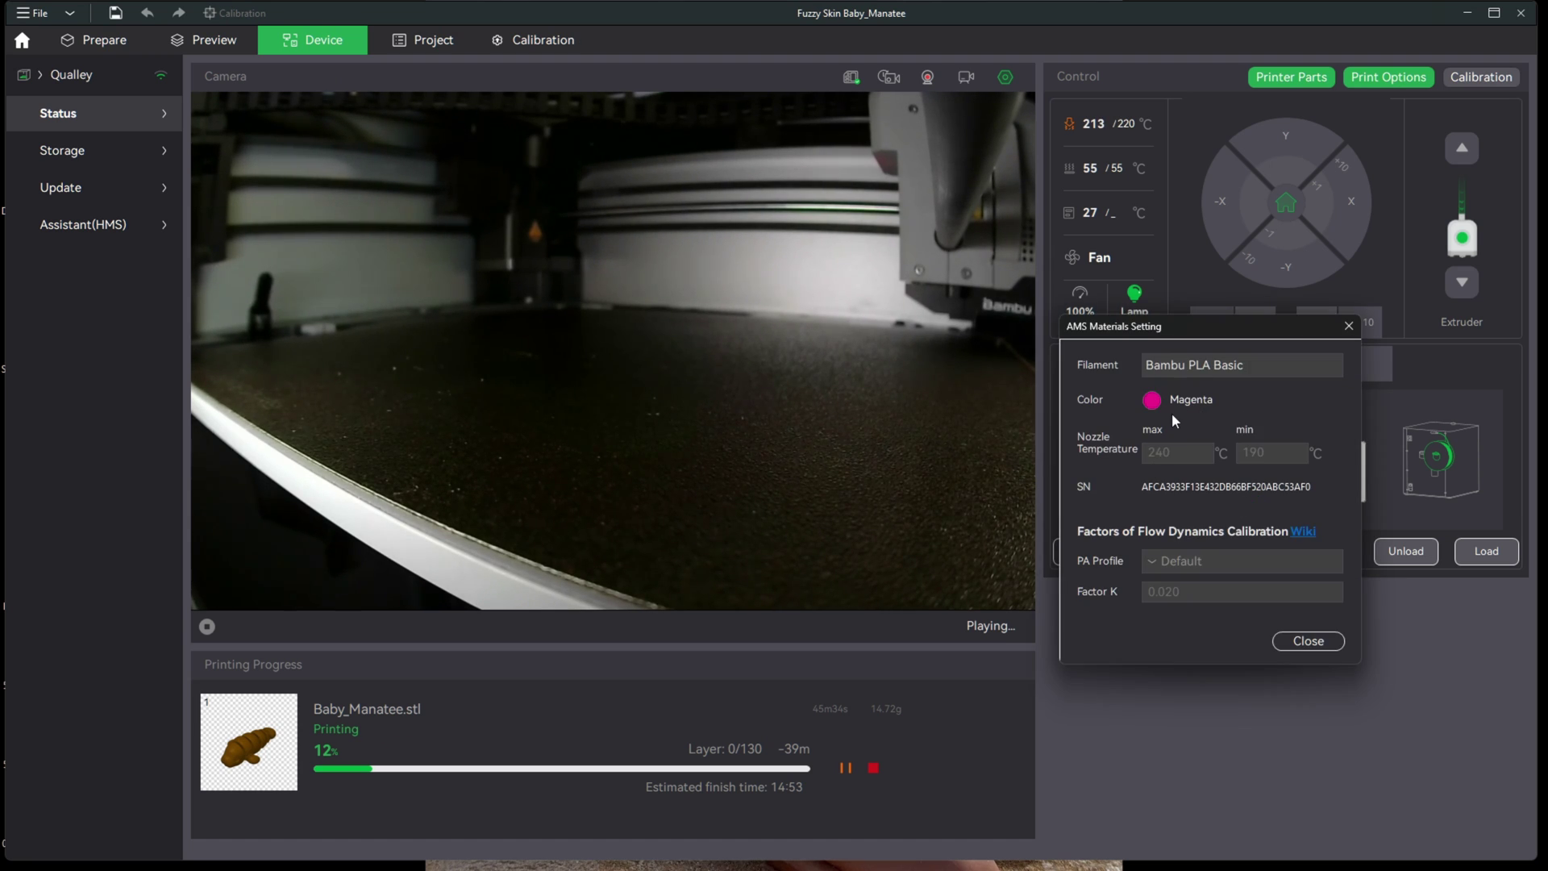
- Read the colour names of the first AMS unit's magenta and Jade White (A3) slots
key("Escape")
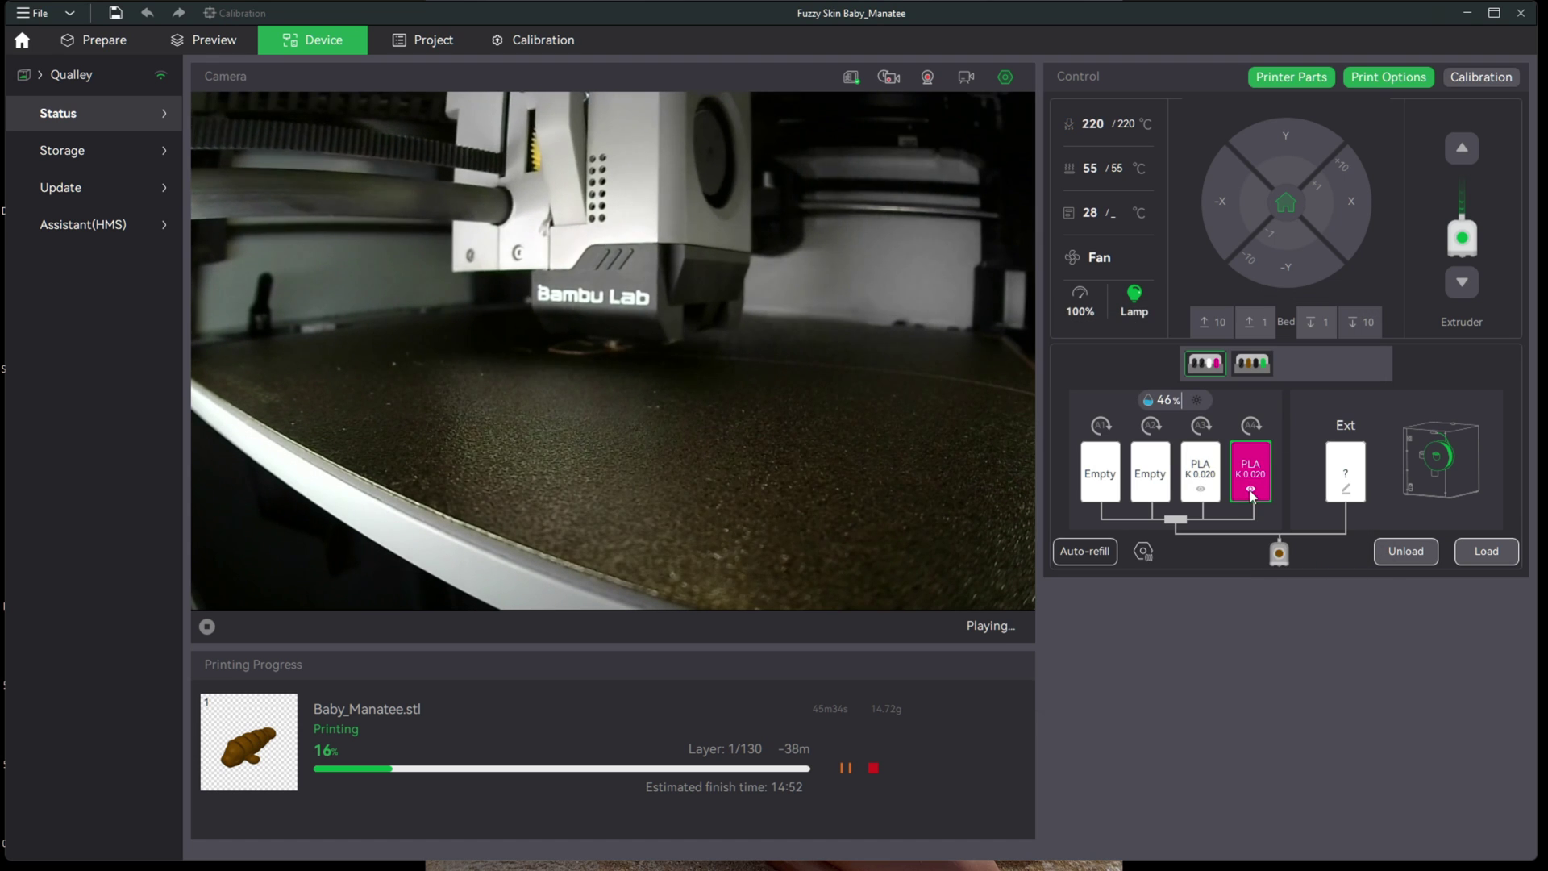
left_click(1250, 490)
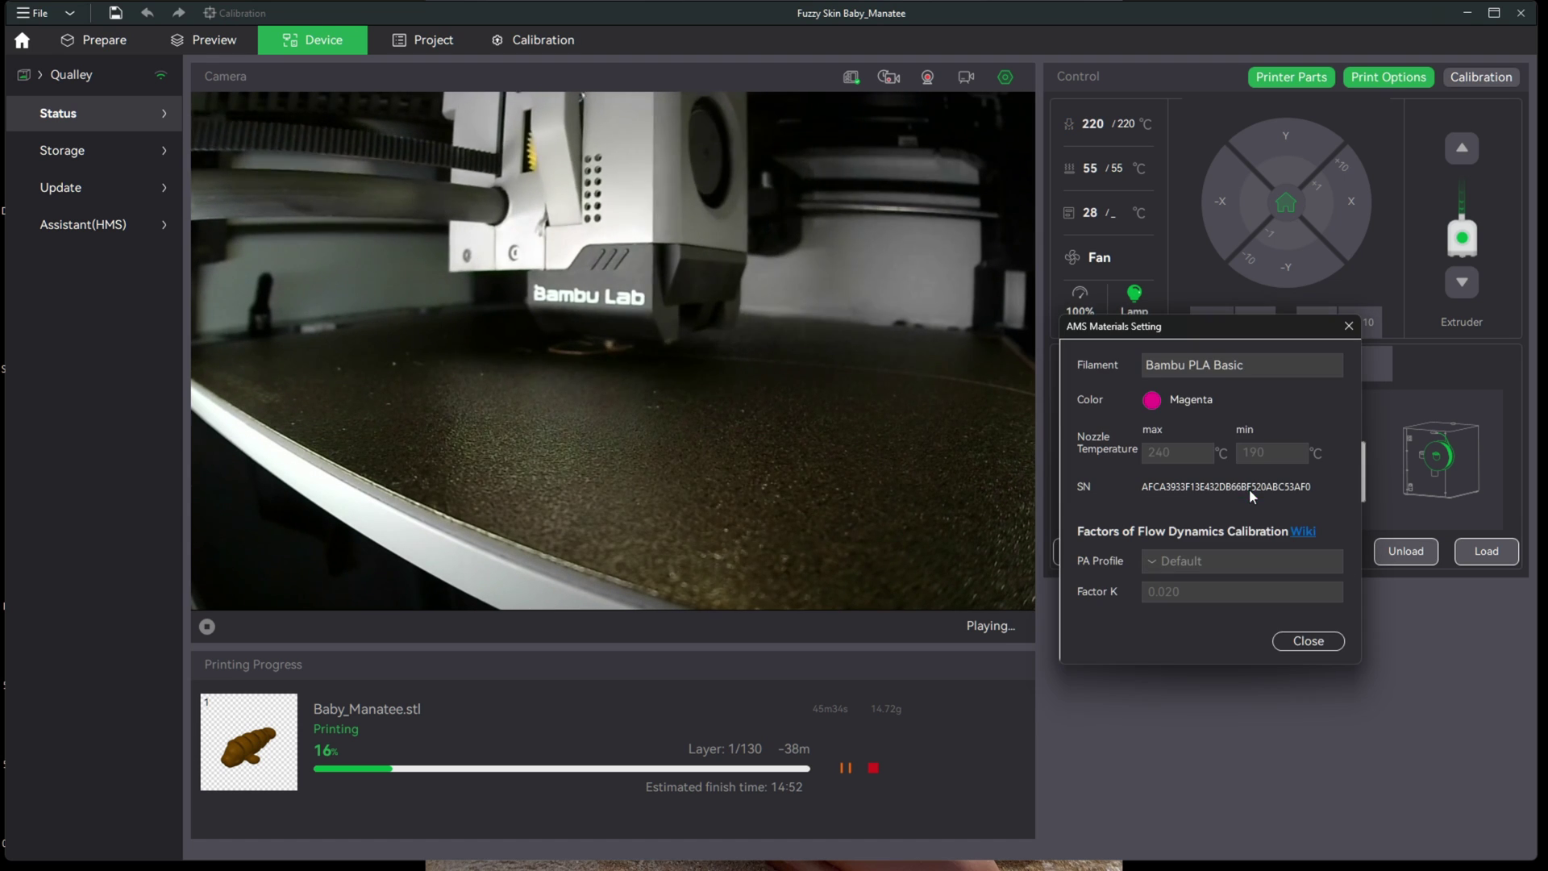
left_click(1306, 641)
left_click(1201, 488)
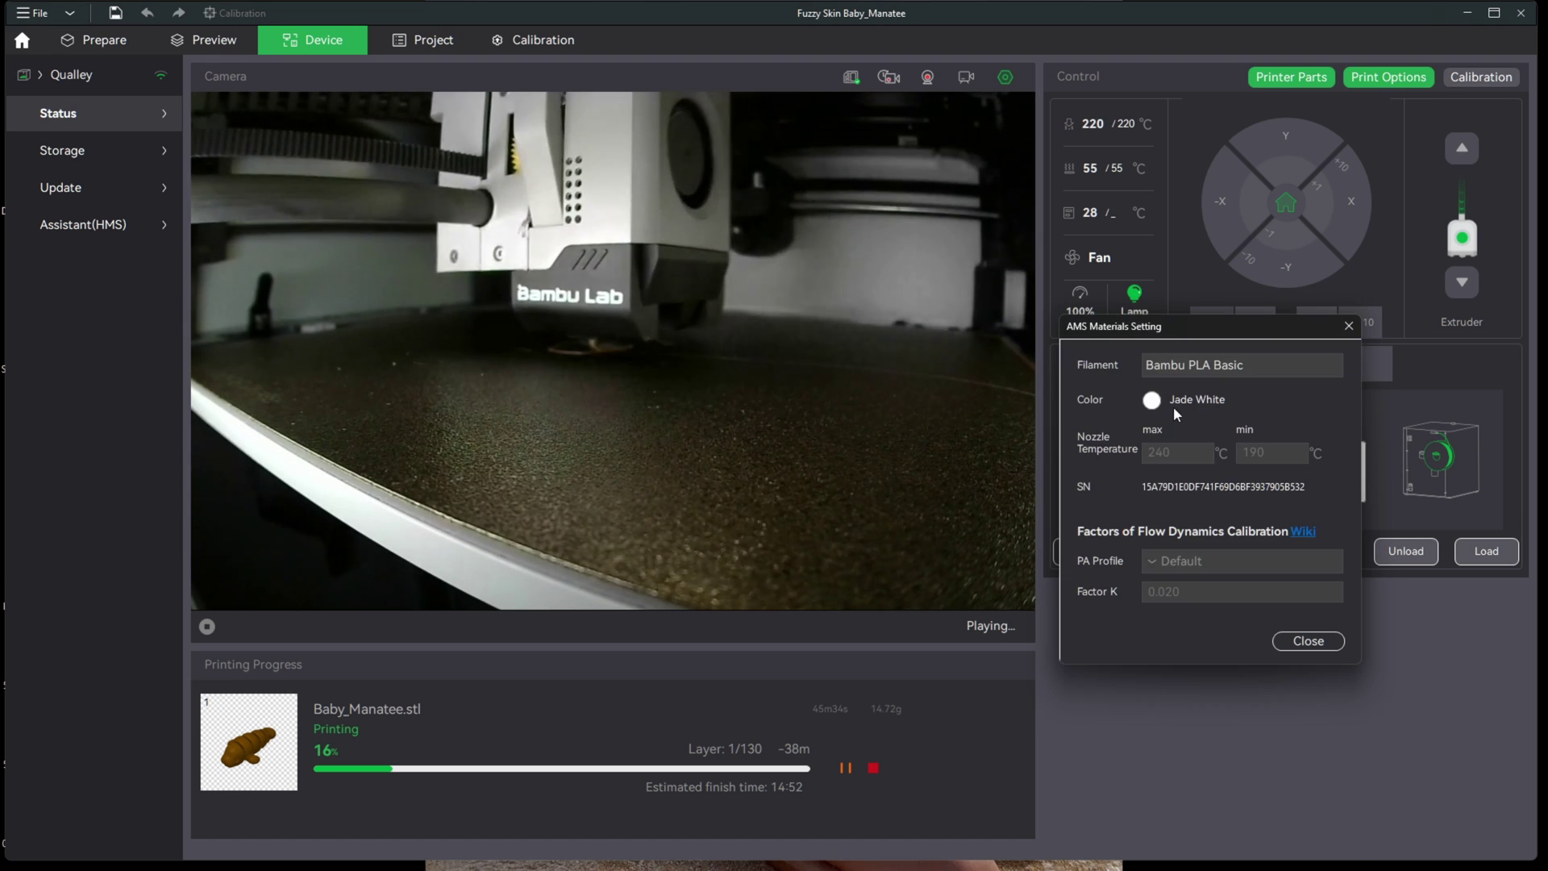
left_click(1347, 329)
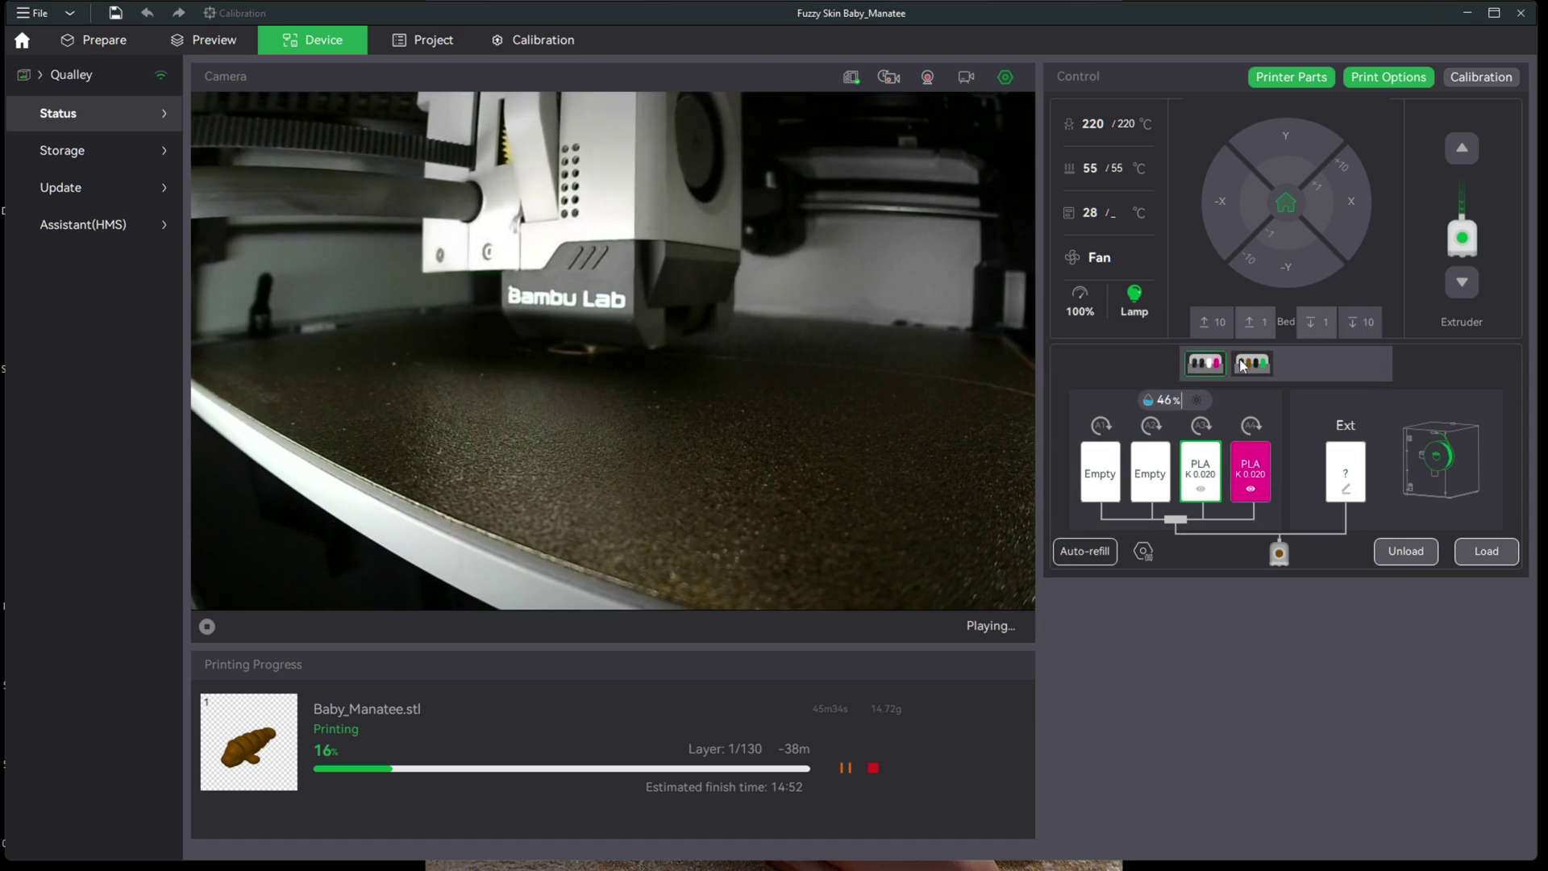
- On the second AMS unit, read the Bambu Green, black and brown slots' colour names
left_click(1242, 365)
left_click(1248, 487)
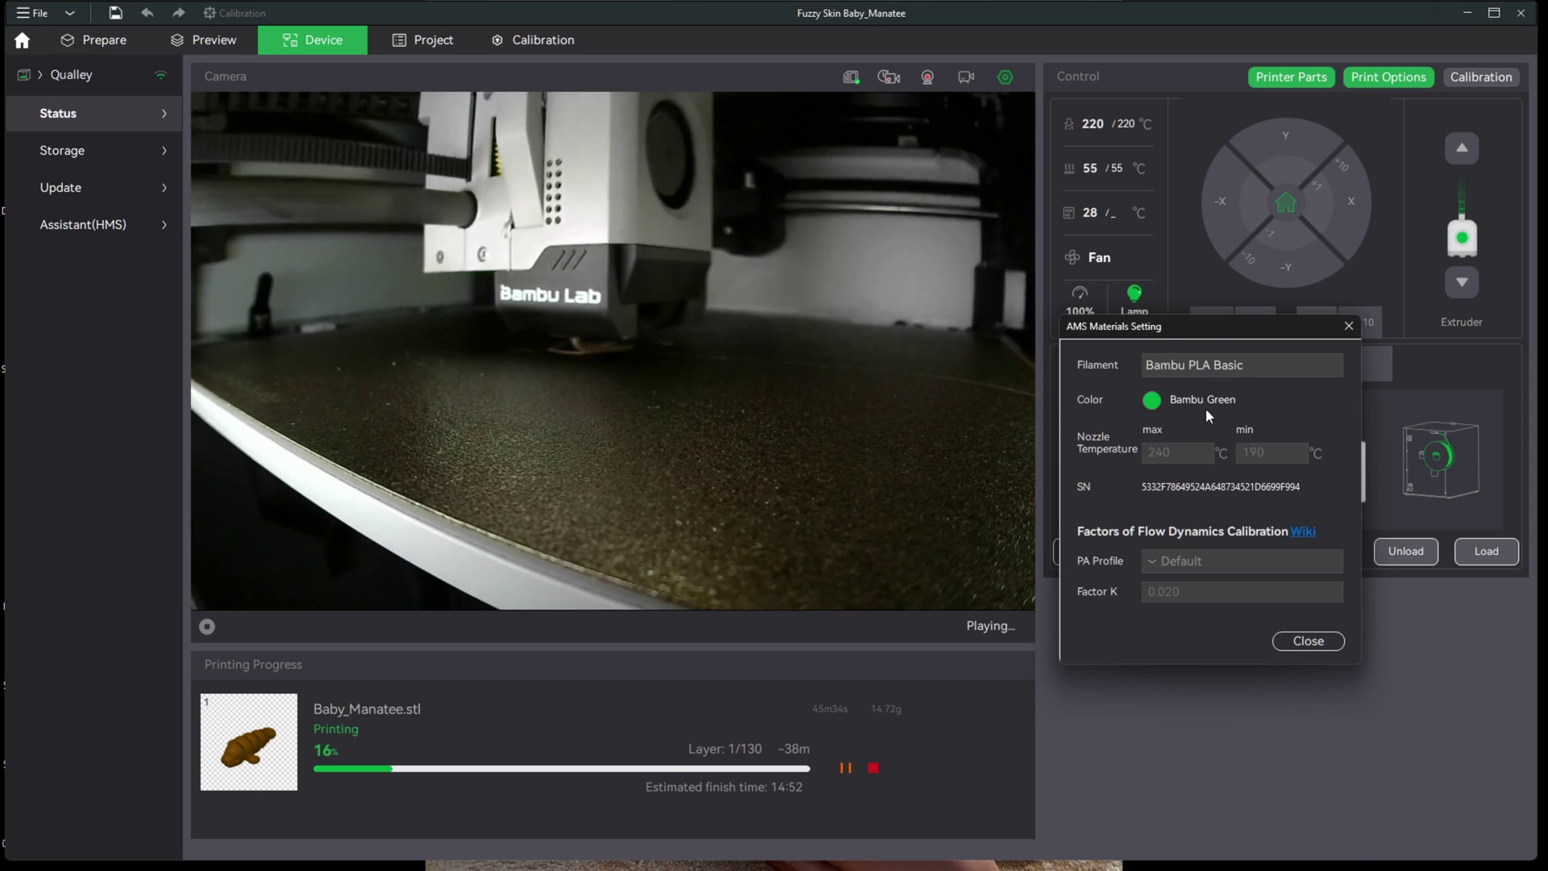
left_click(1307, 641)
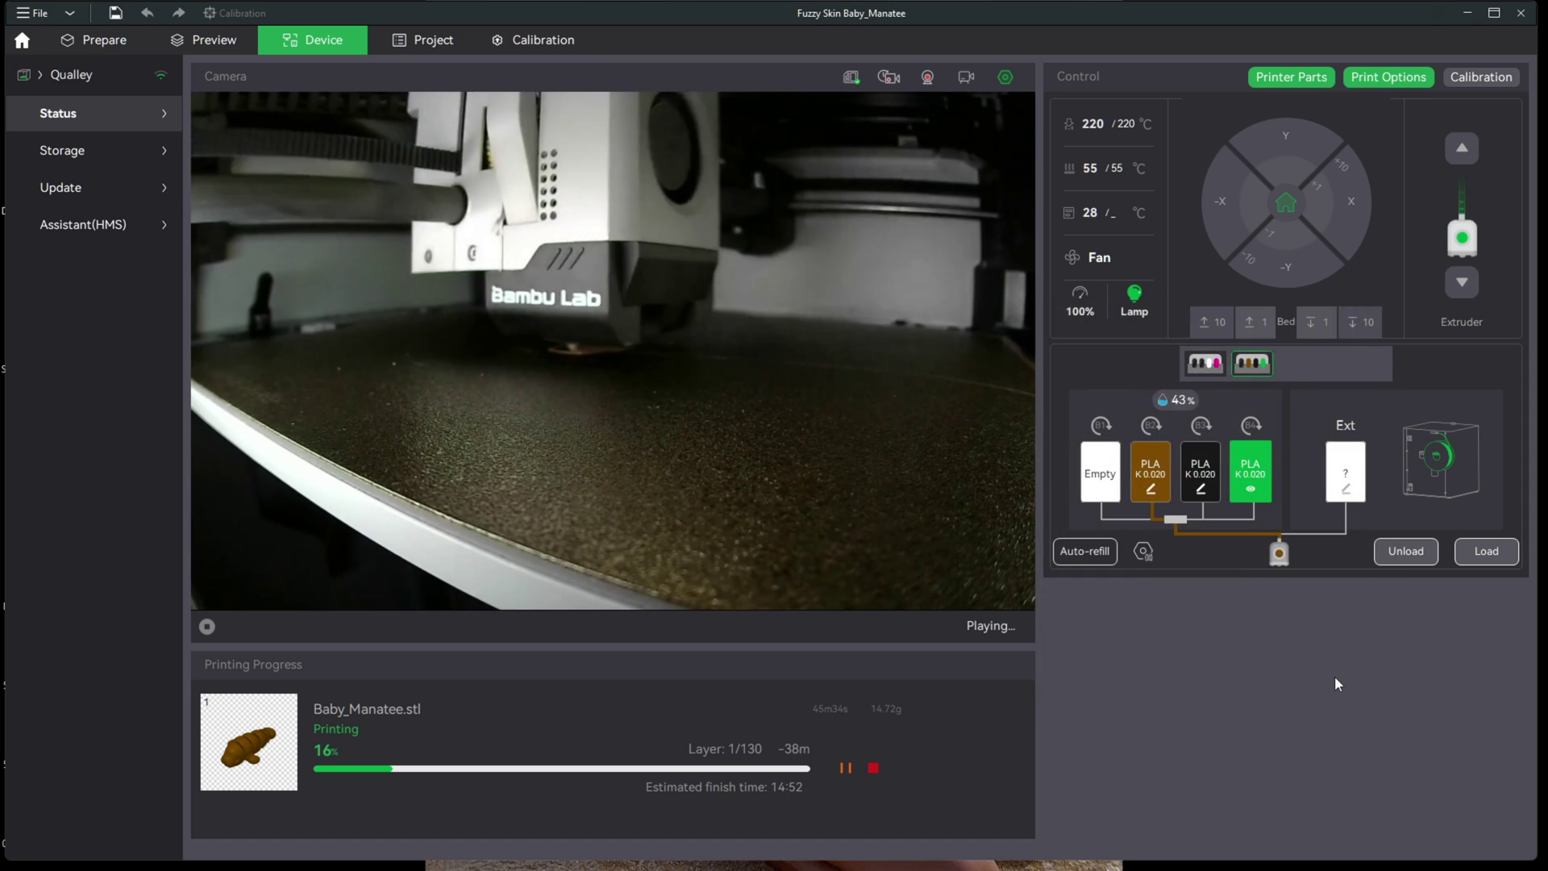
left_click(1211, 479)
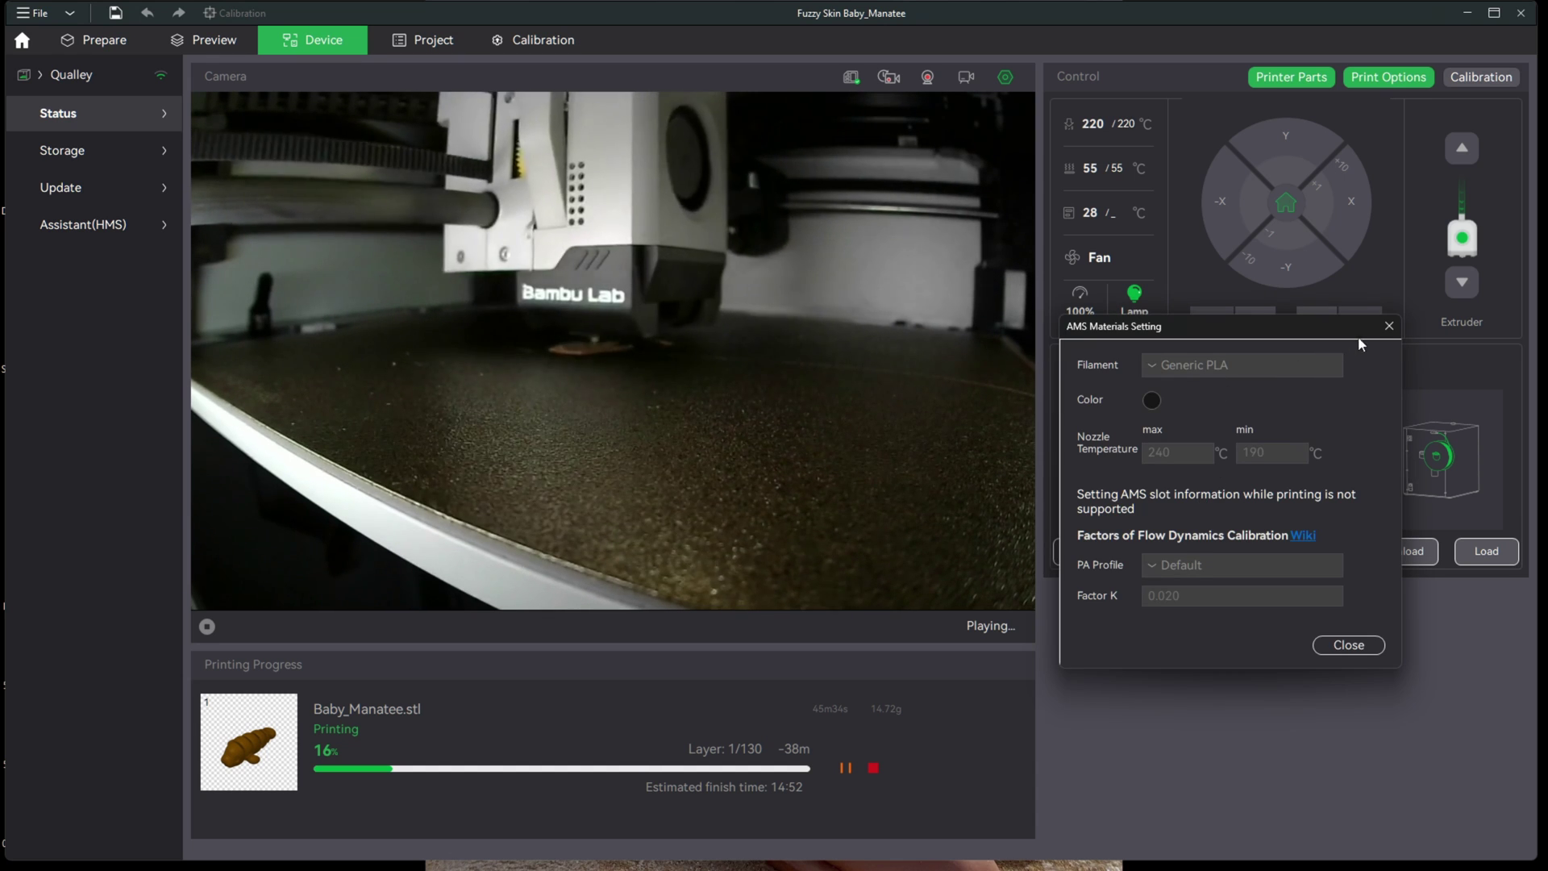
left_click(1388, 325)
left_click(1161, 483)
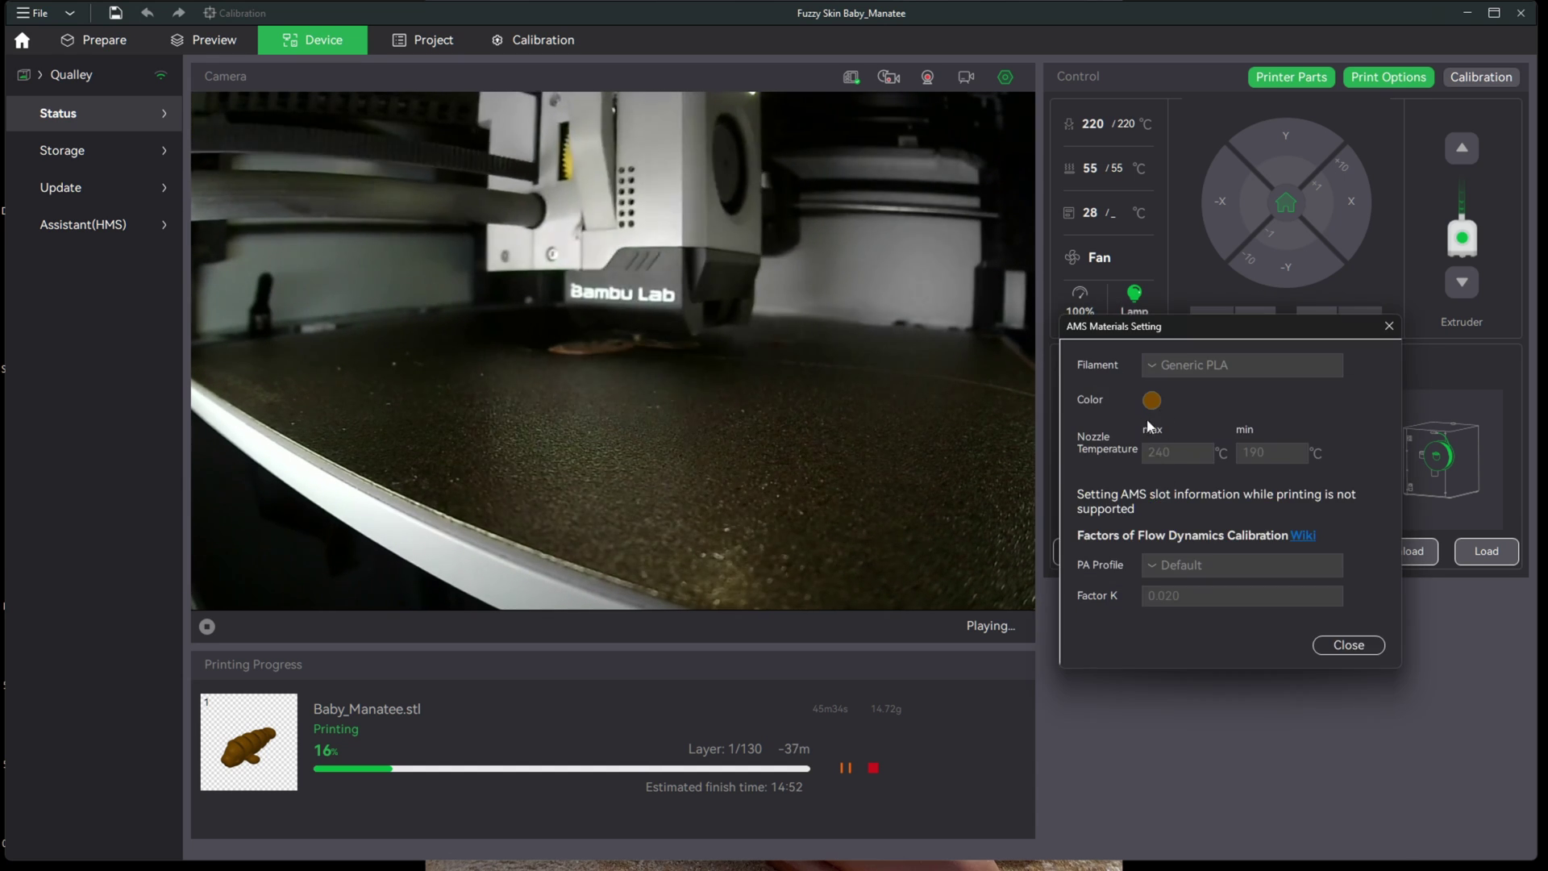
left_click(1386, 326)
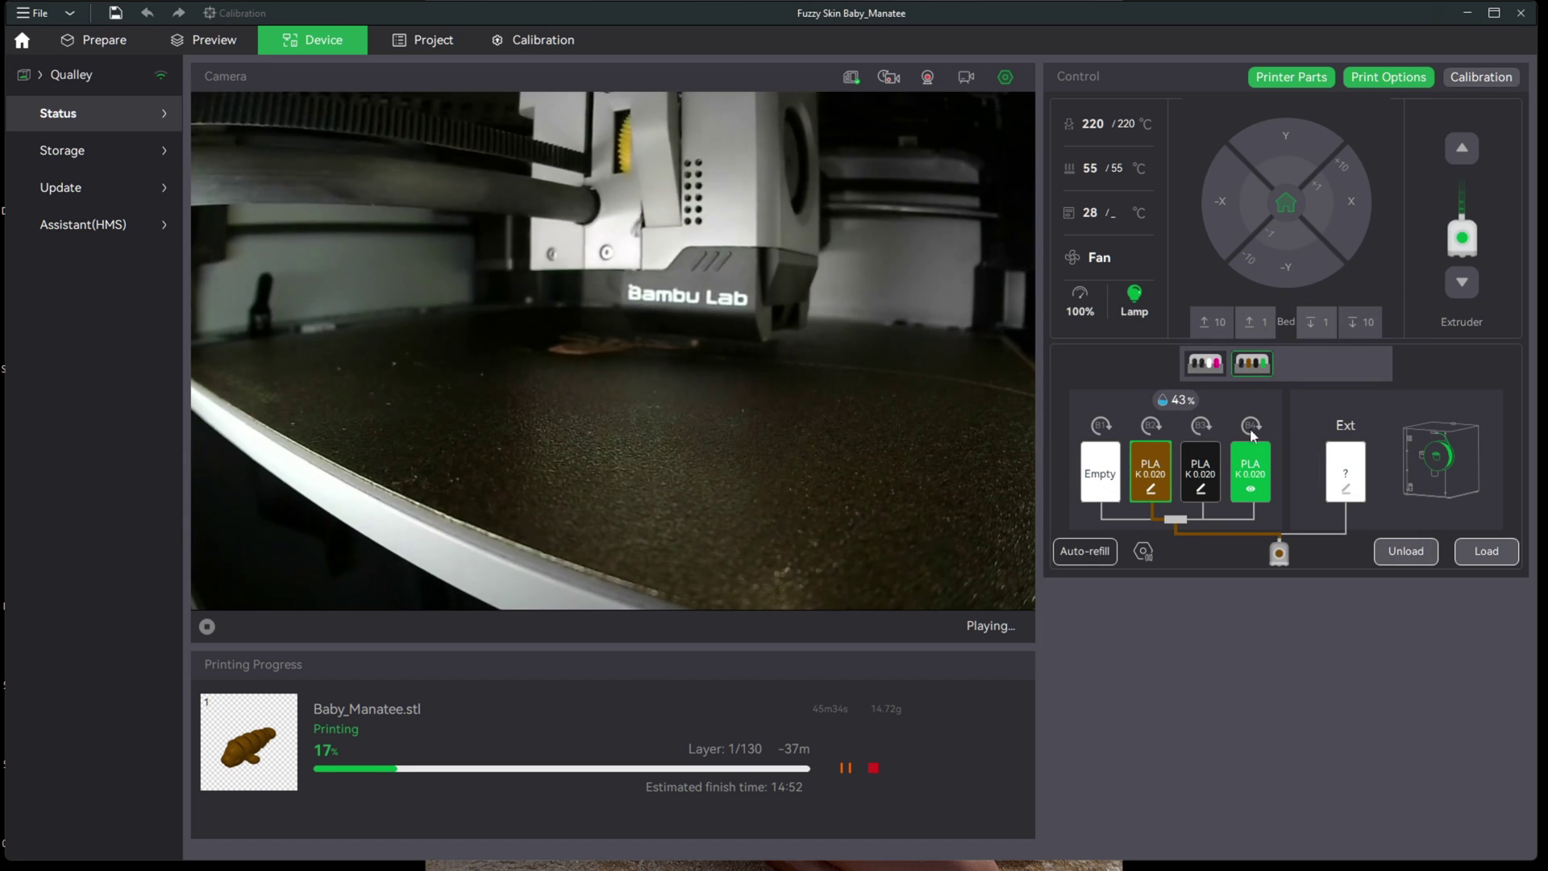
- View the Bambu Green slot, then open filament 1's colour picker showing Jade White (10100)
left_click(1247, 488)
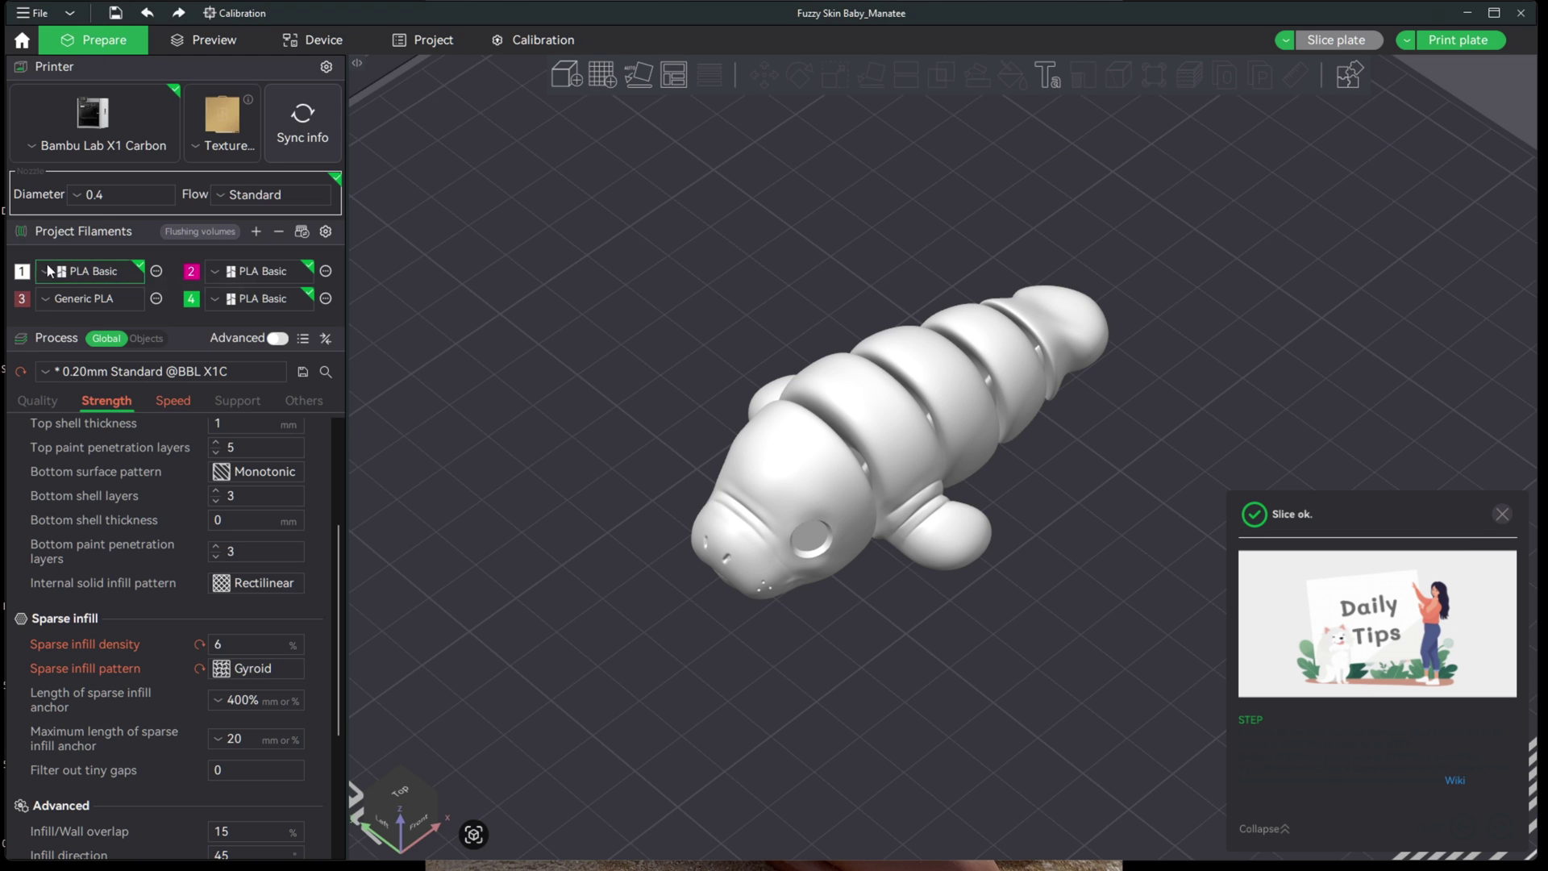
left_click(22, 271)
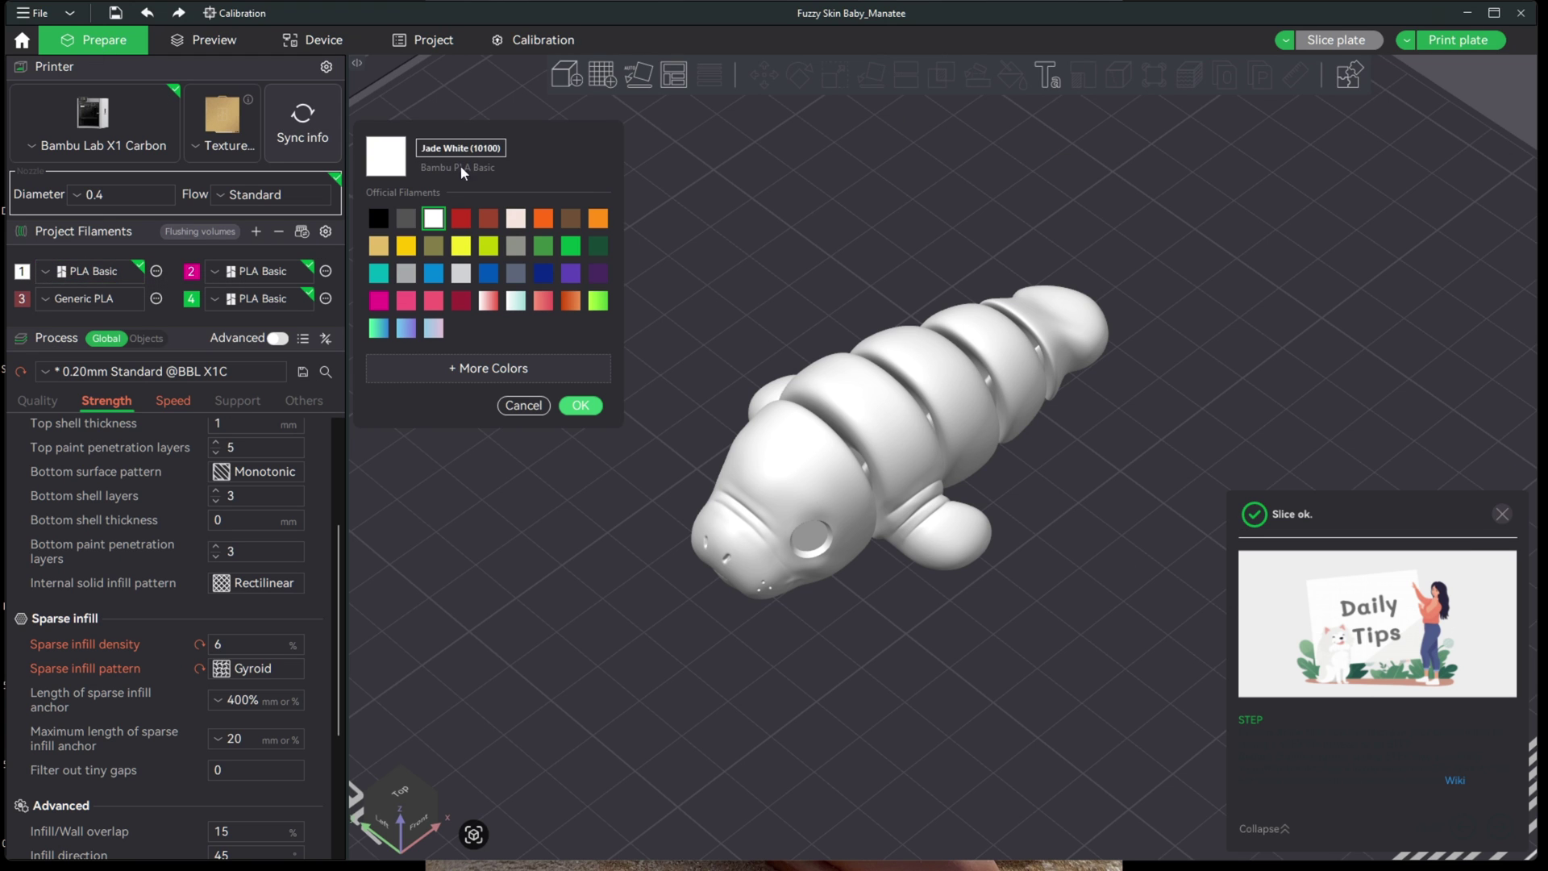